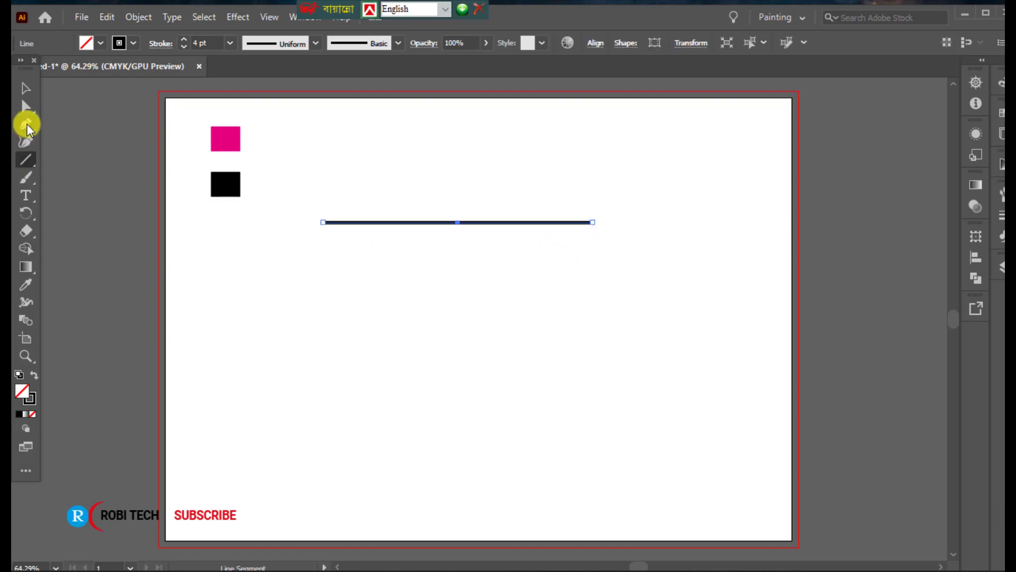
- Bend the straight black line into a tall arch with the Curvature tool and shift its right endpoint slightly inward and down
left_click_drag(27, 124, 71, 139)
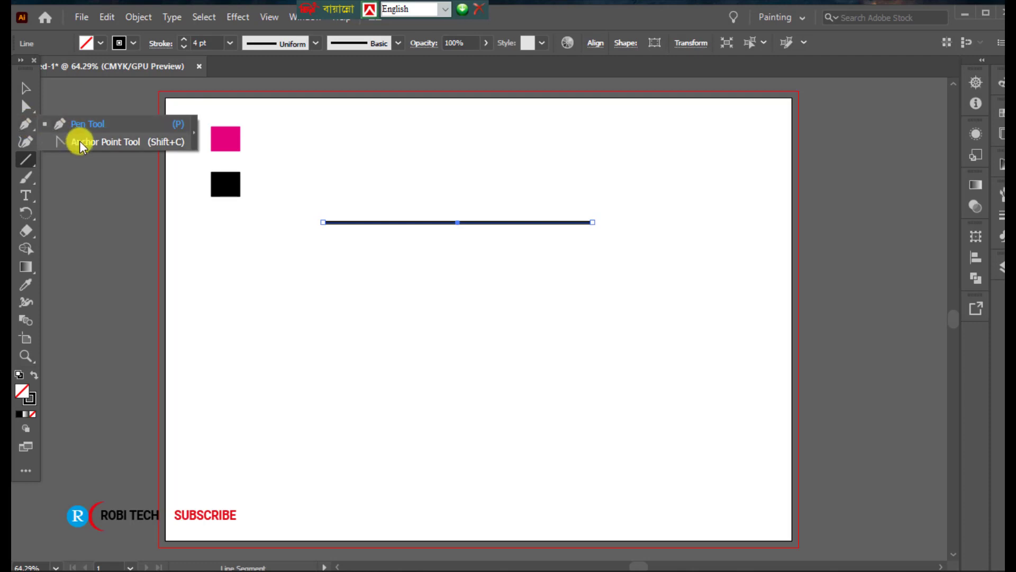
left_click(27, 140)
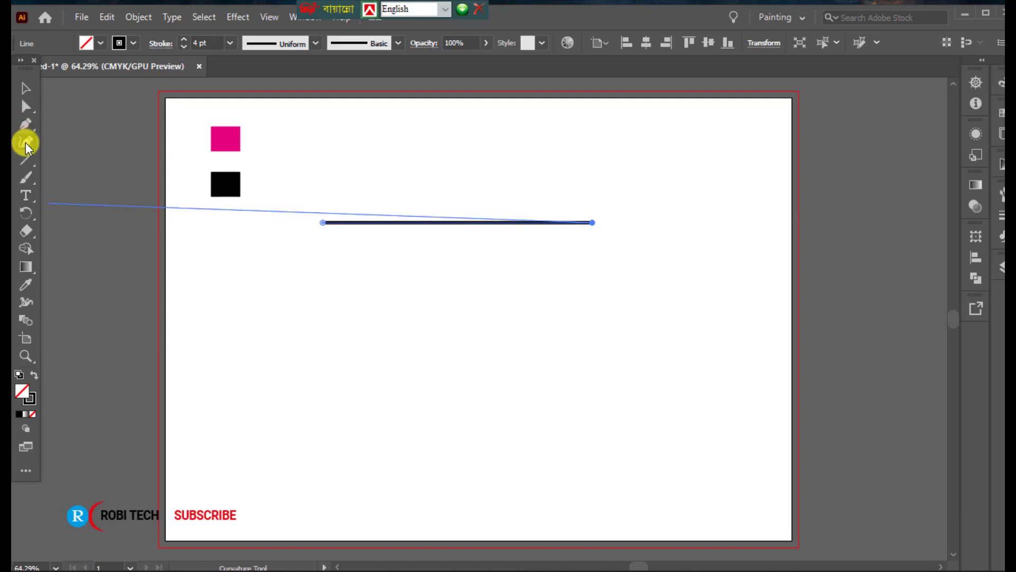
left_click(454, 222)
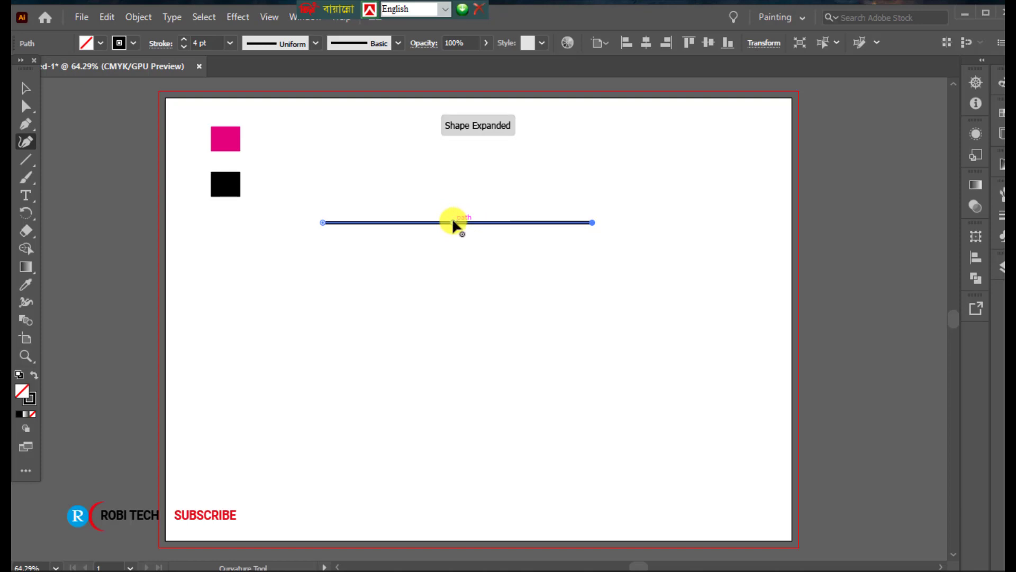
left_click_drag(453, 222, 446, 97)
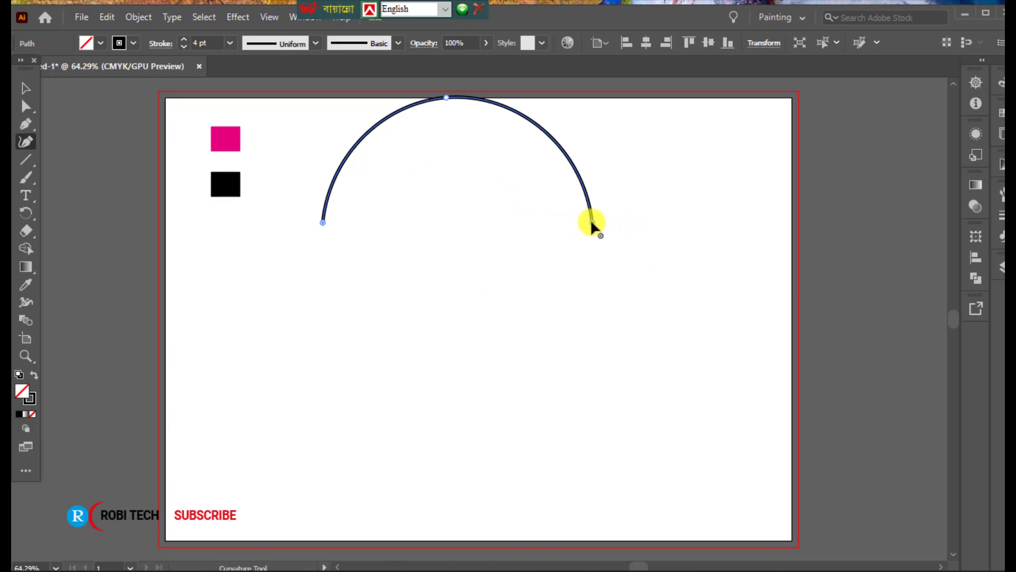
left_click_drag(591, 222, 583, 233)
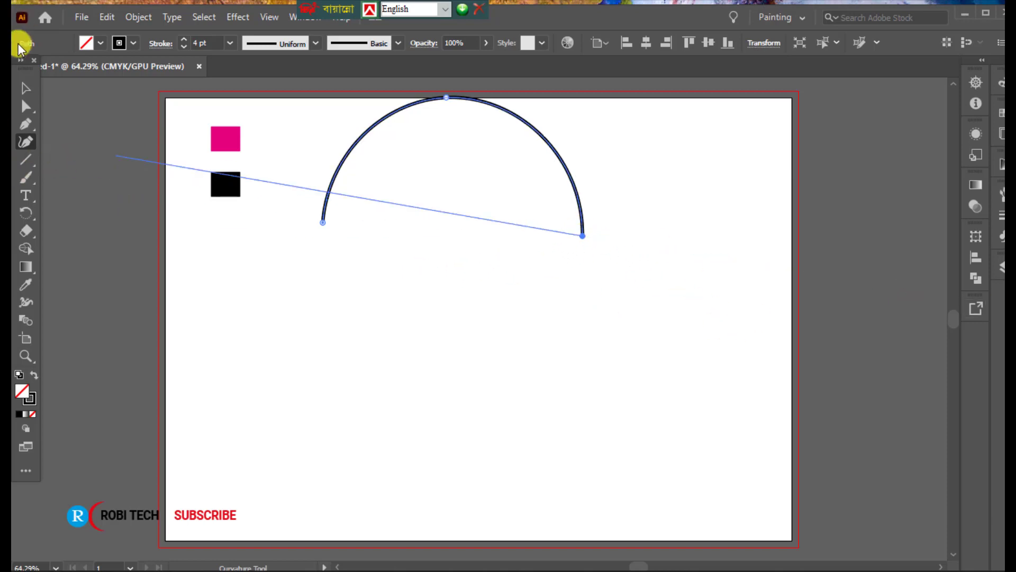
- Move the arch down so that it lies fully inside the artboard
left_click(26, 88)
left_click(452, 191)
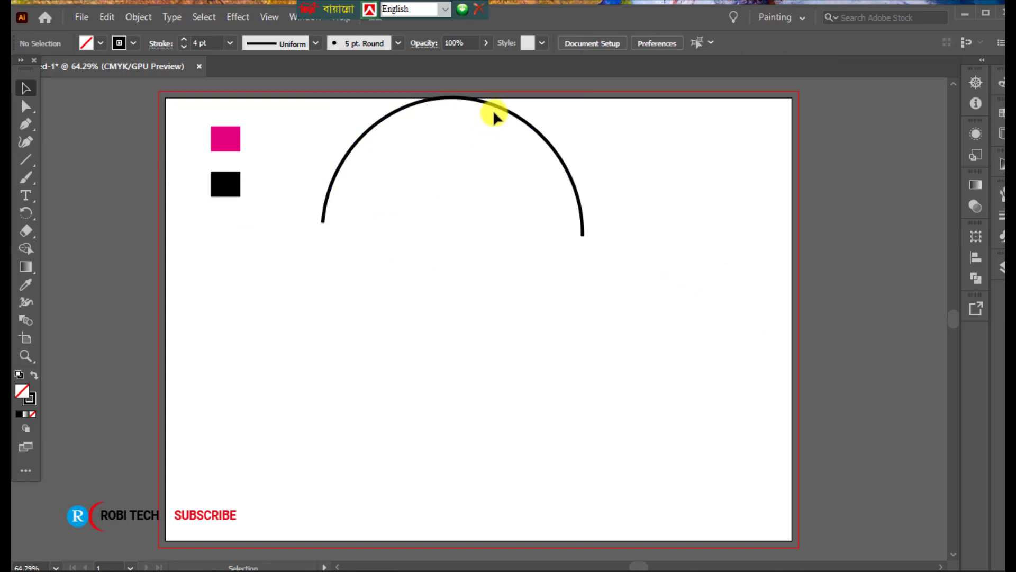
left_click_drag(494, 107, 500, 159)
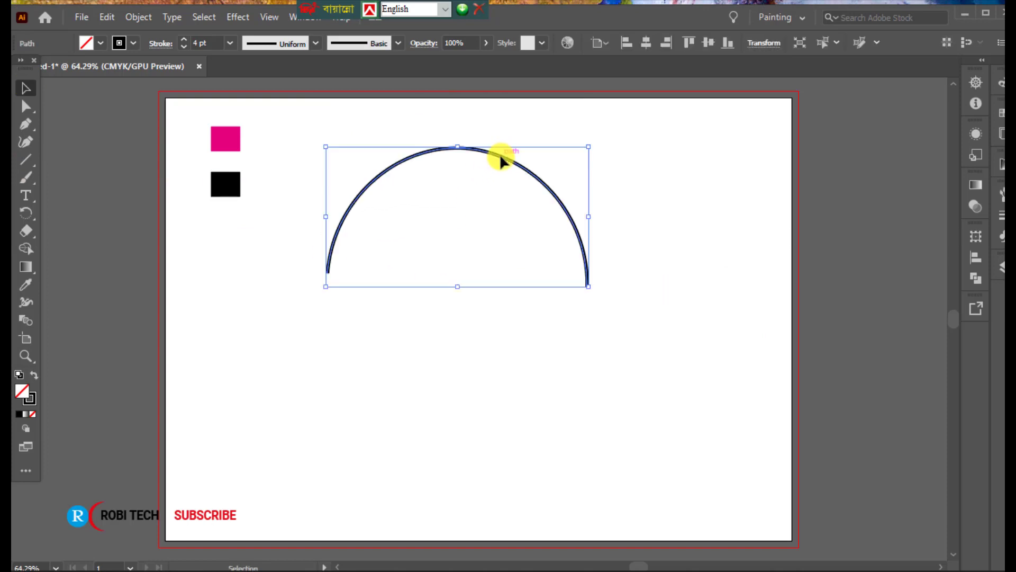
left_click(694, 302)
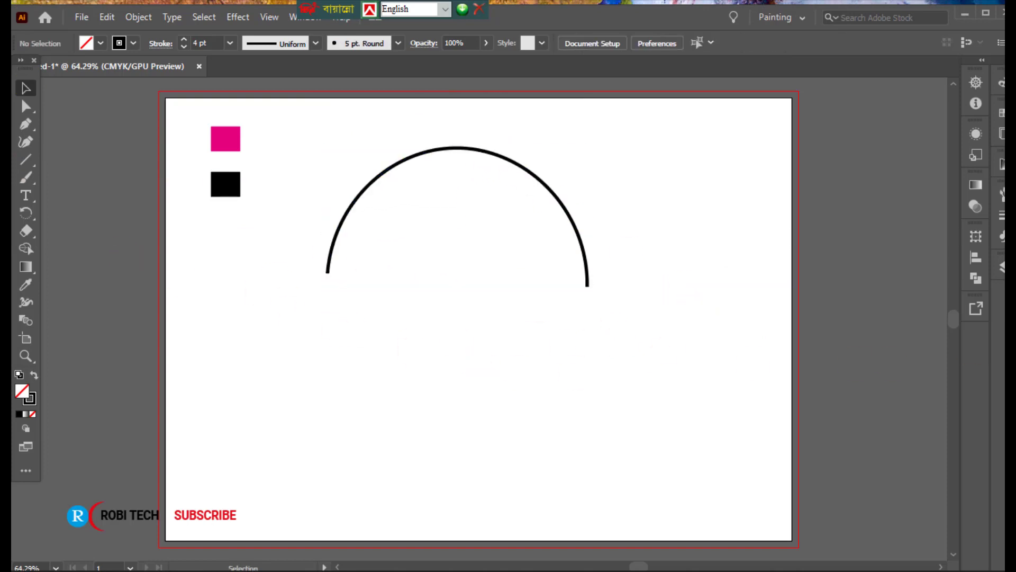
scroll(934, 312, "down", 1)
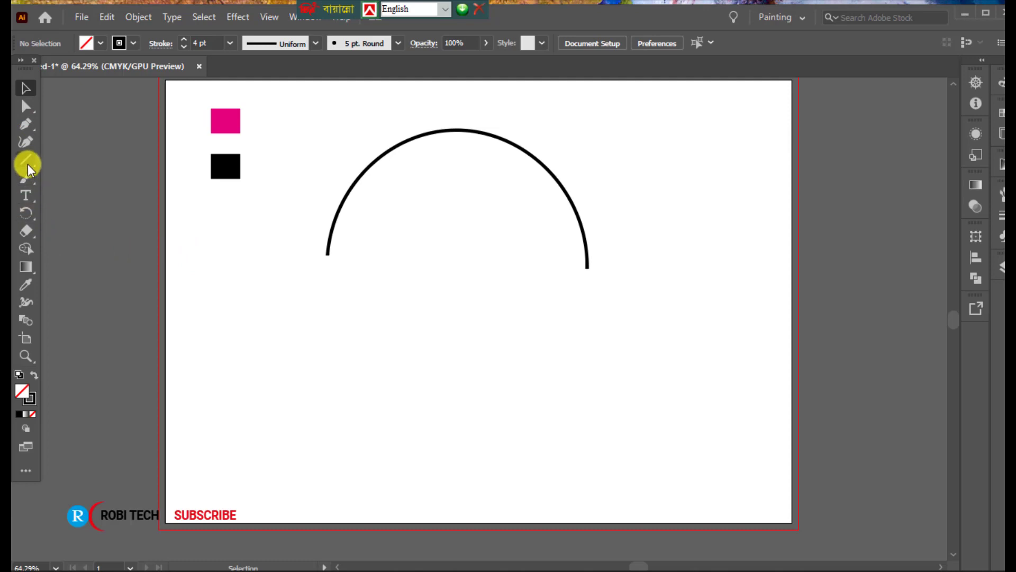
- Draw a square of about 44.5 px just below the left end of the arch
left_click_drag(27, 164, 59, 161)
left_click_drag(314, 288, 338, 317)
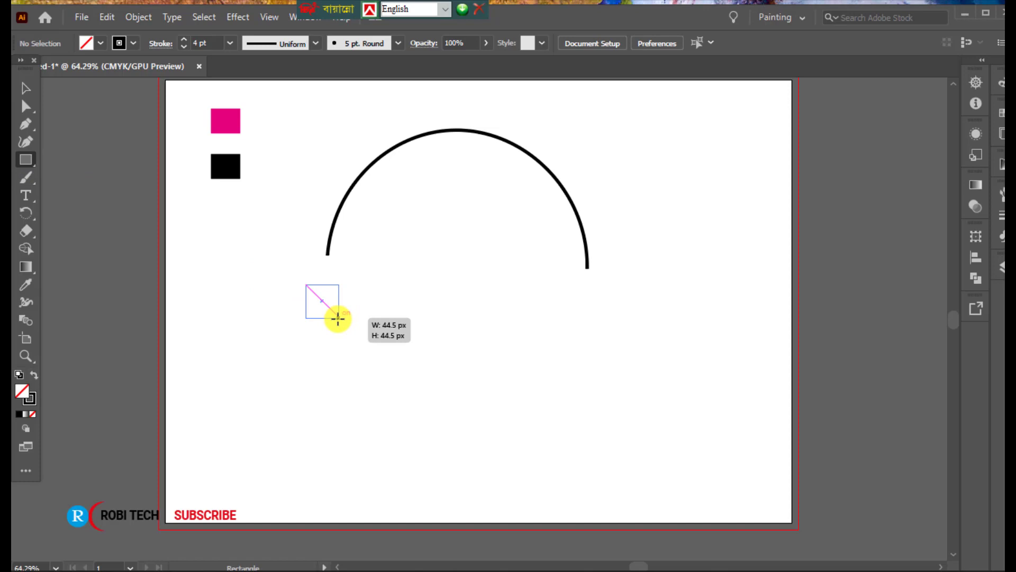
left_click_drag(338, 318, 337, 318)
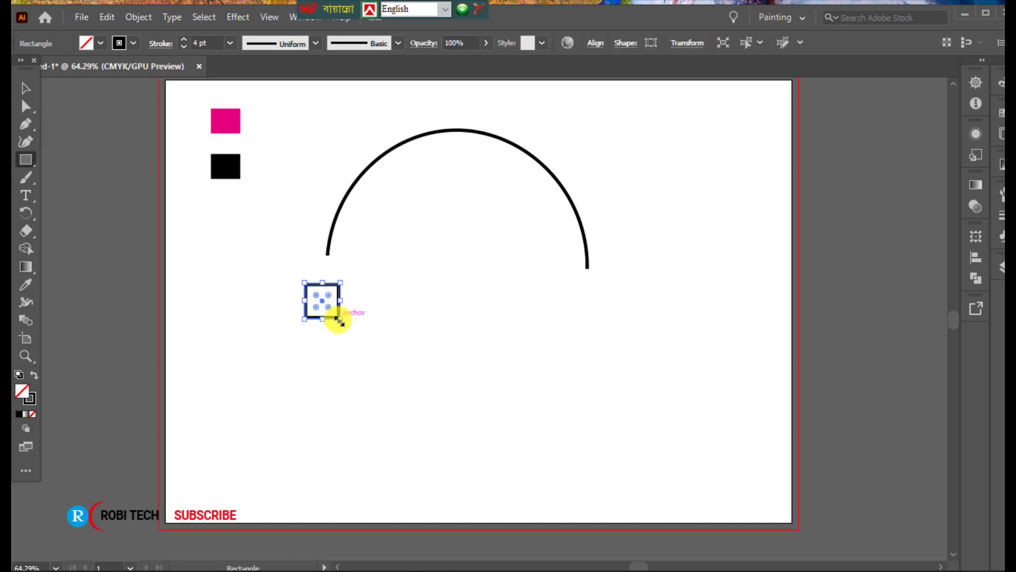
- Give the new square a magenta fill and set its stroke to none
left_click(81, 43)
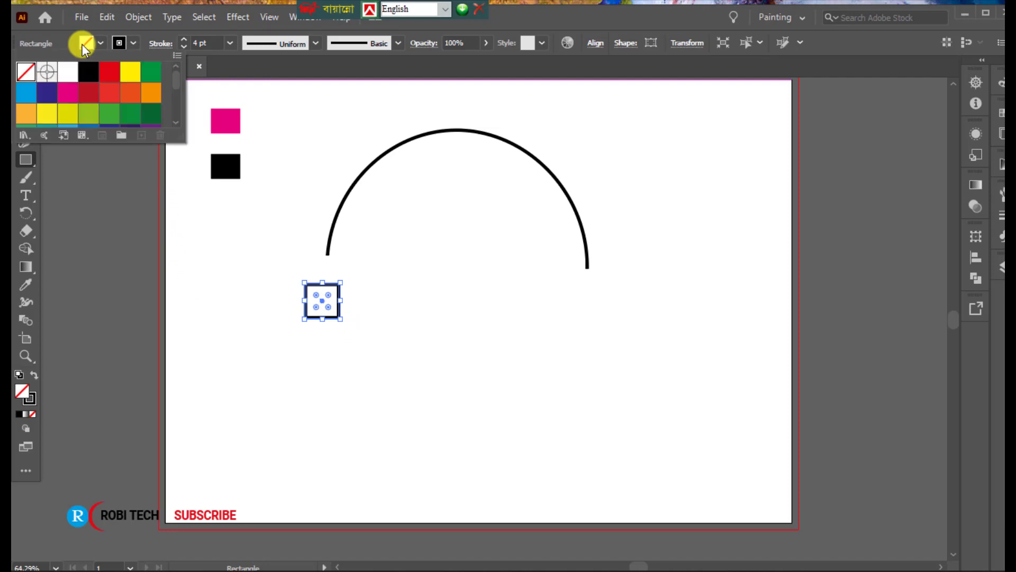
left_click(68, 95)
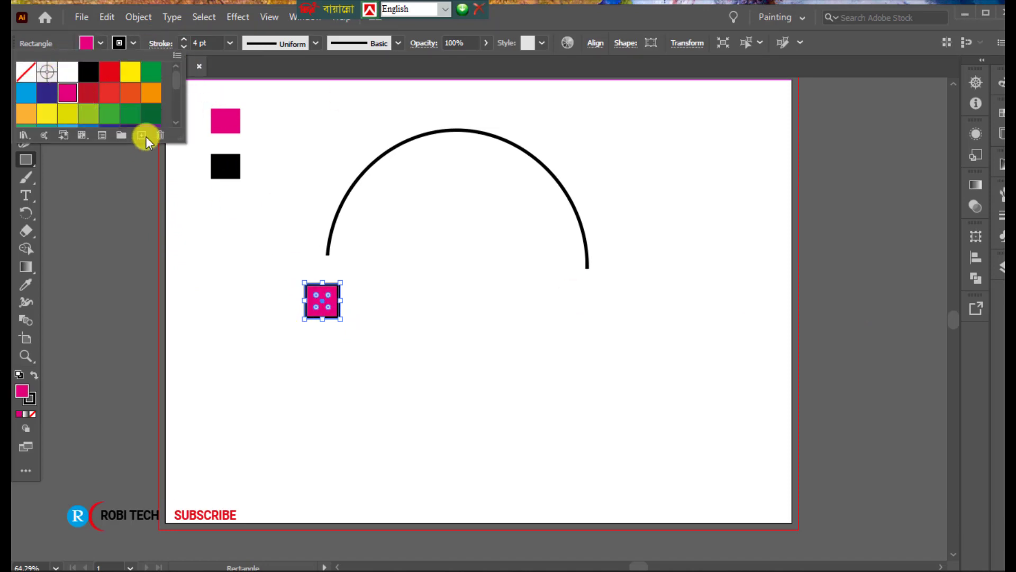
left_click(128, 40)
left_click(127, 41)
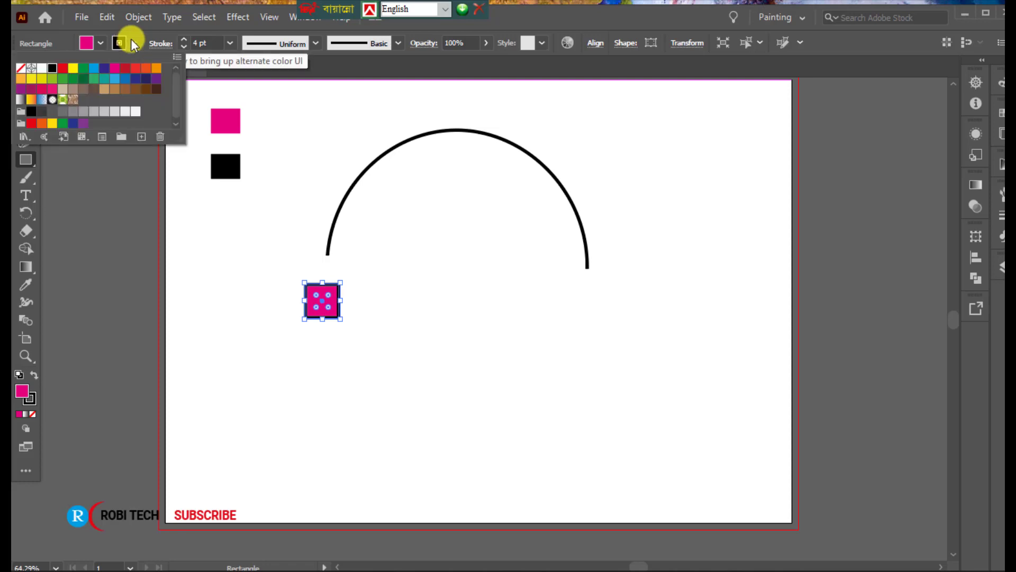
left_click(20, 69)
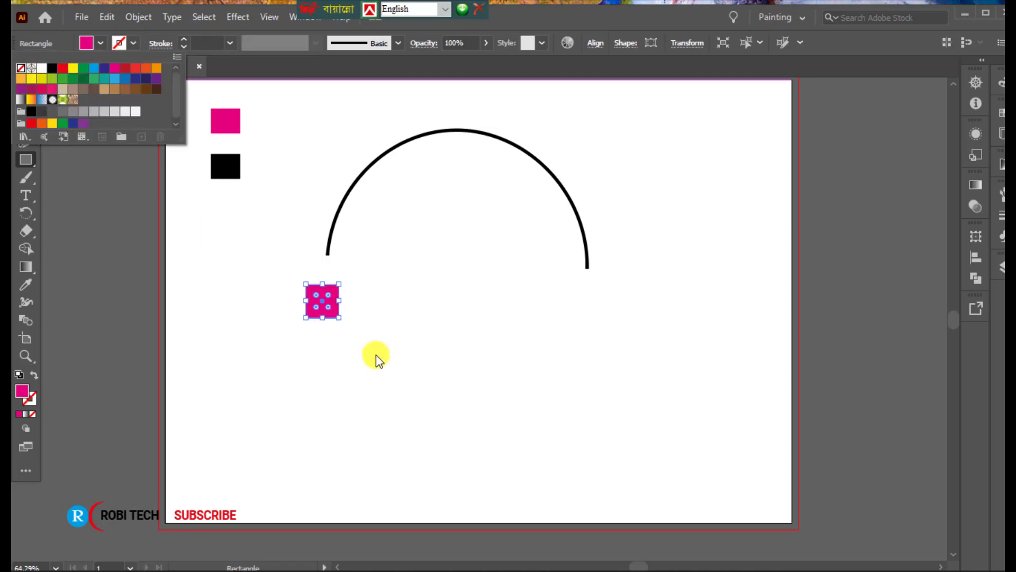
left_click(356, 350)
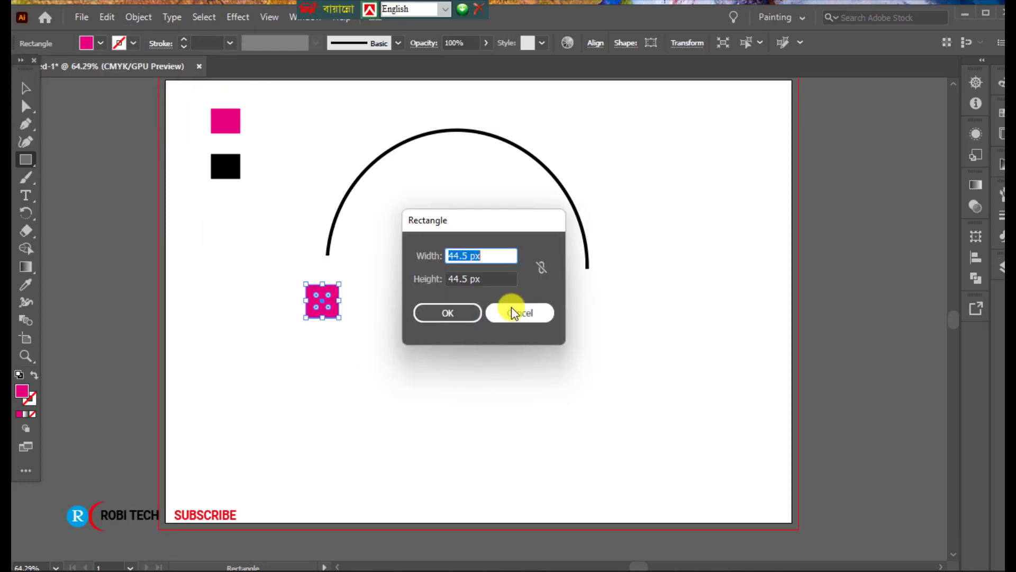
left_click(513, 311)
- Taper the square below the arch into a trapezoid by moving its two bottom corner anchors inward
left_click(24, 87)
left_click(250, 335)
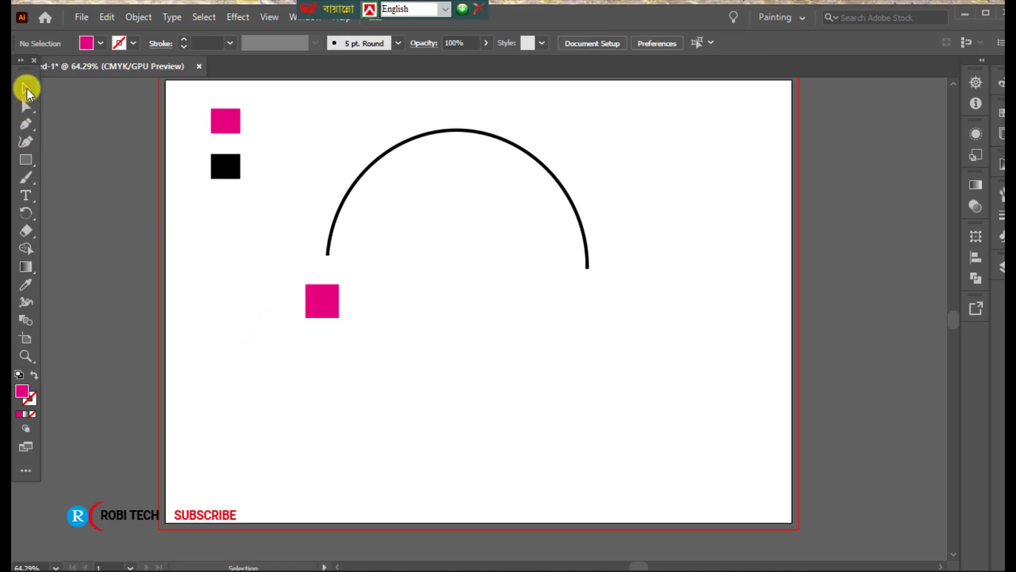
left_click(26, 106)
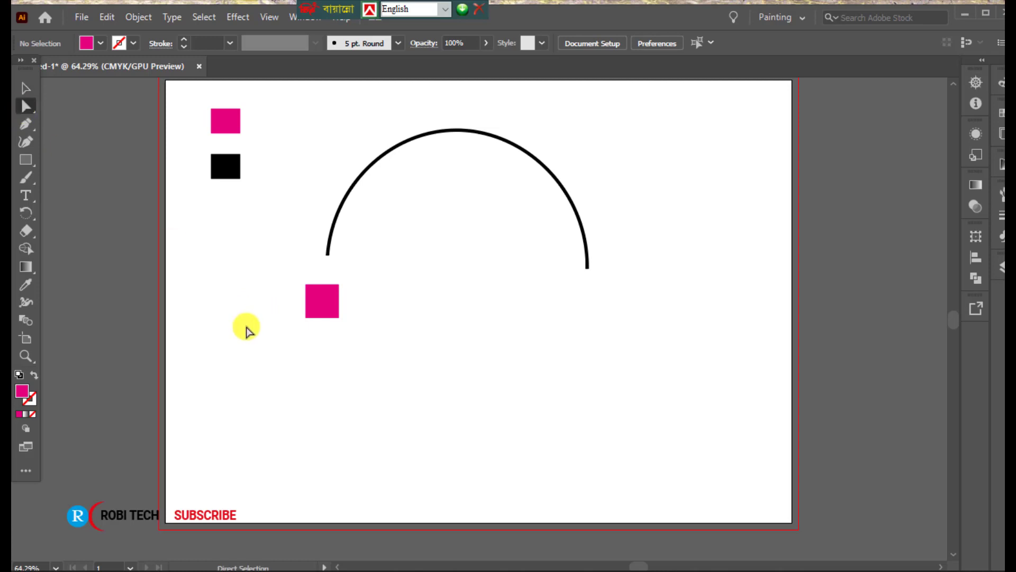
left_click_drag(294, 313, 332, 317)
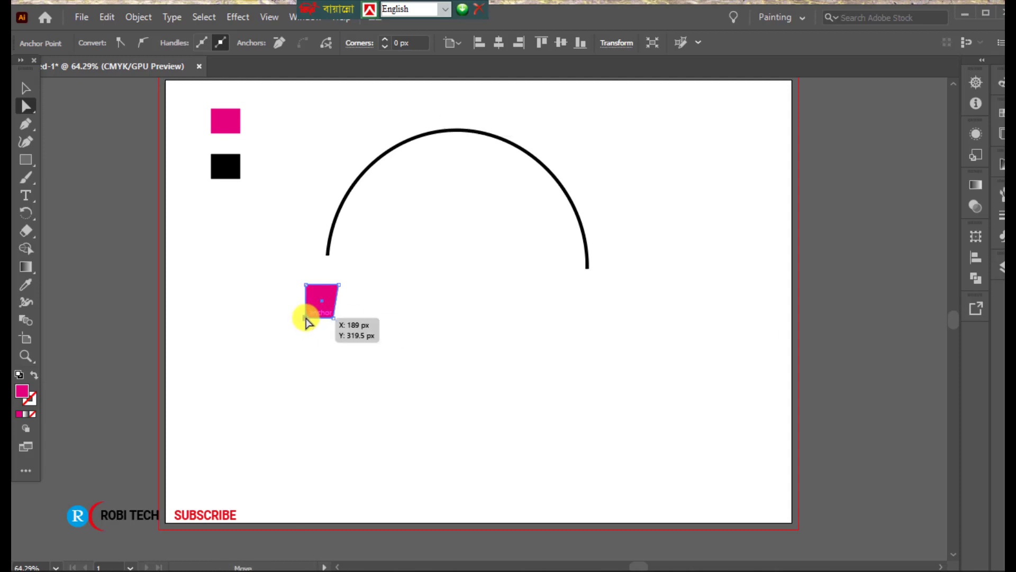
left_click_drag(306, 319, 311, 316)
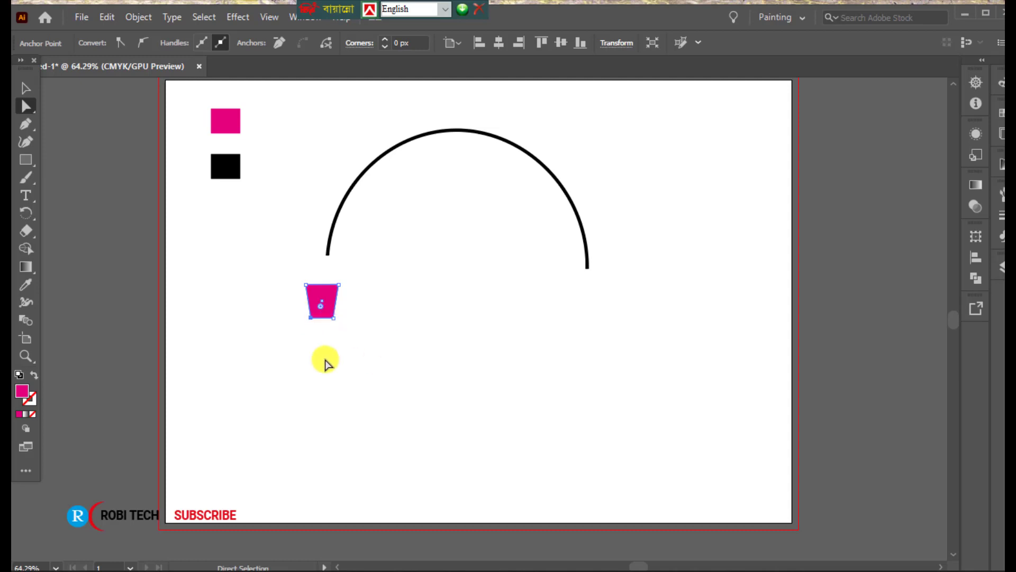
left_click(26, 88)
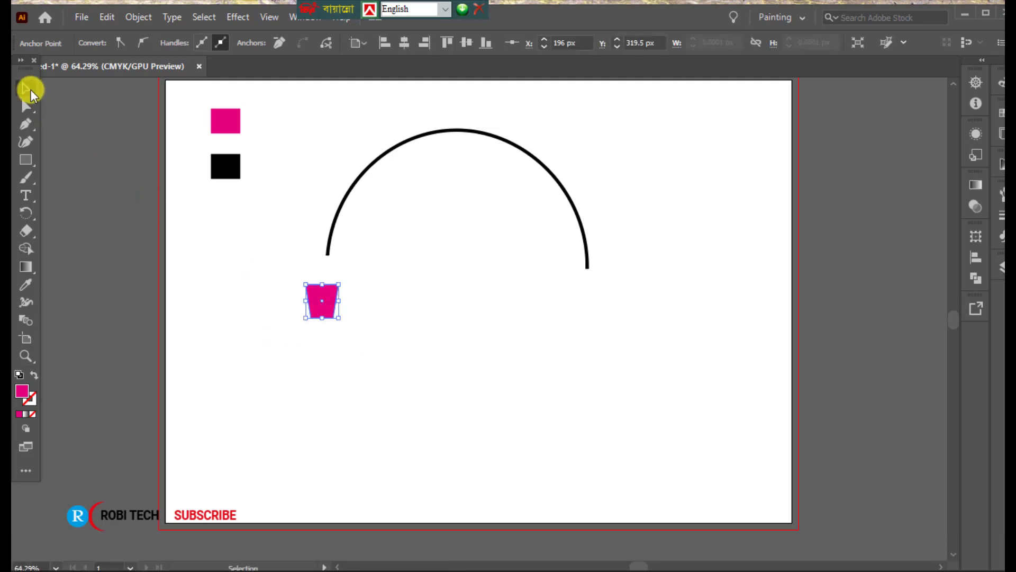
left_click(348, 367)
- Scale the magenta trapezoid down to about half its size
left_click(326, 312)
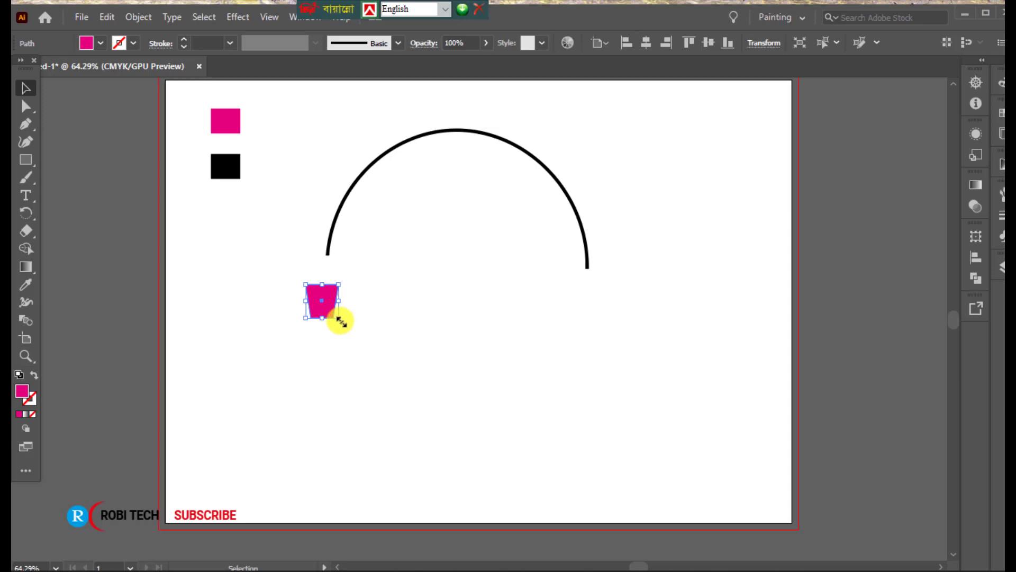
left_click_drag(341, 320, 328, 300)
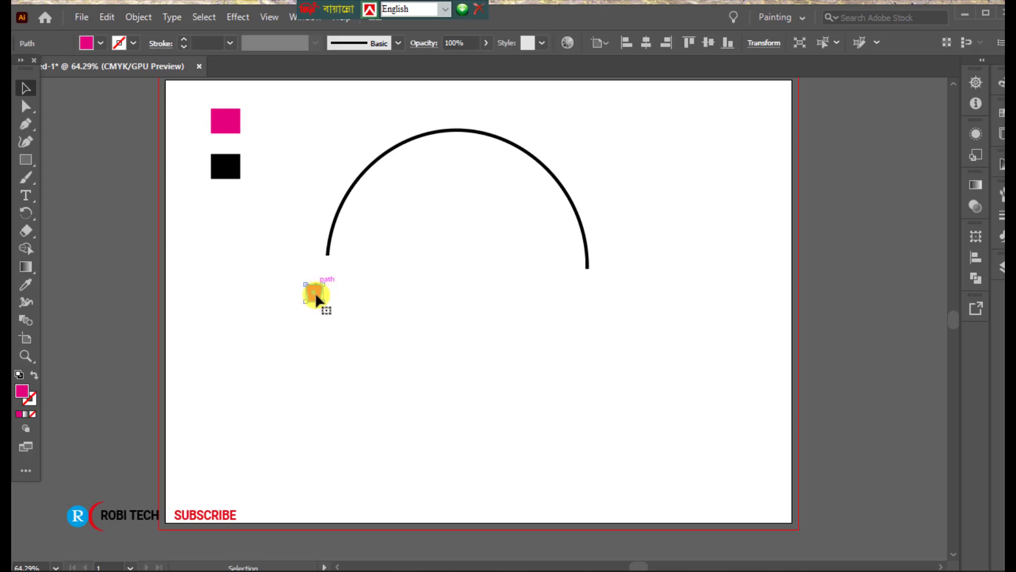
left_click(341, 340)
- Change the fill of both the small trapezoid and the magenta reference rectangle above the black one to red
left_click(315, 294)
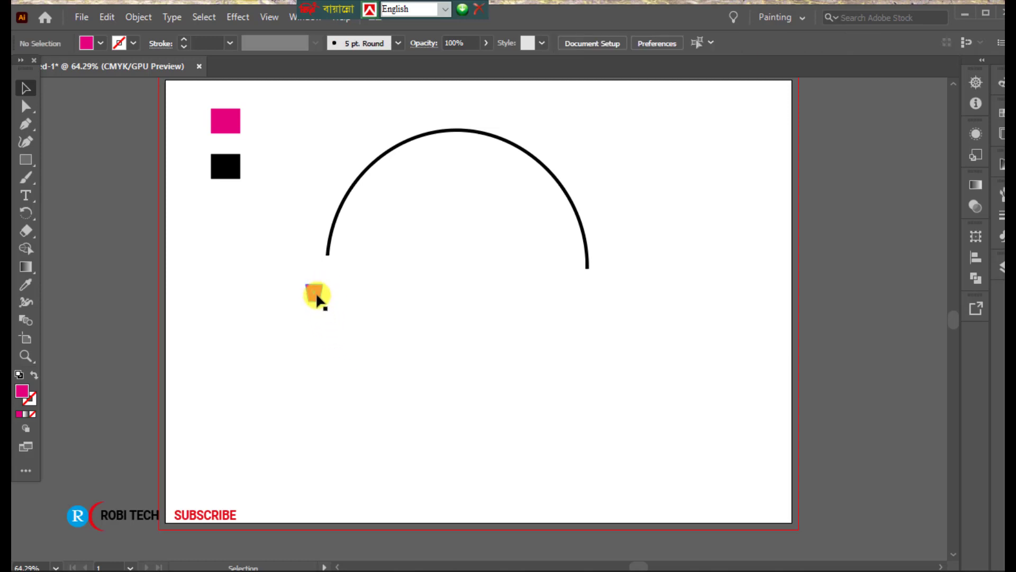
left_click(86, 43)
left_click(109, 71)
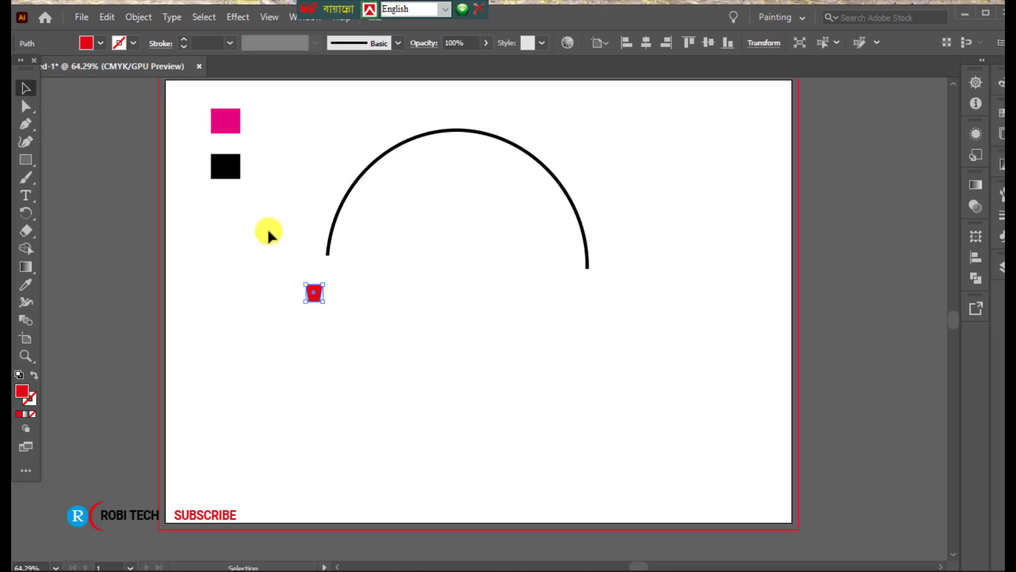
left_click(232, 122)
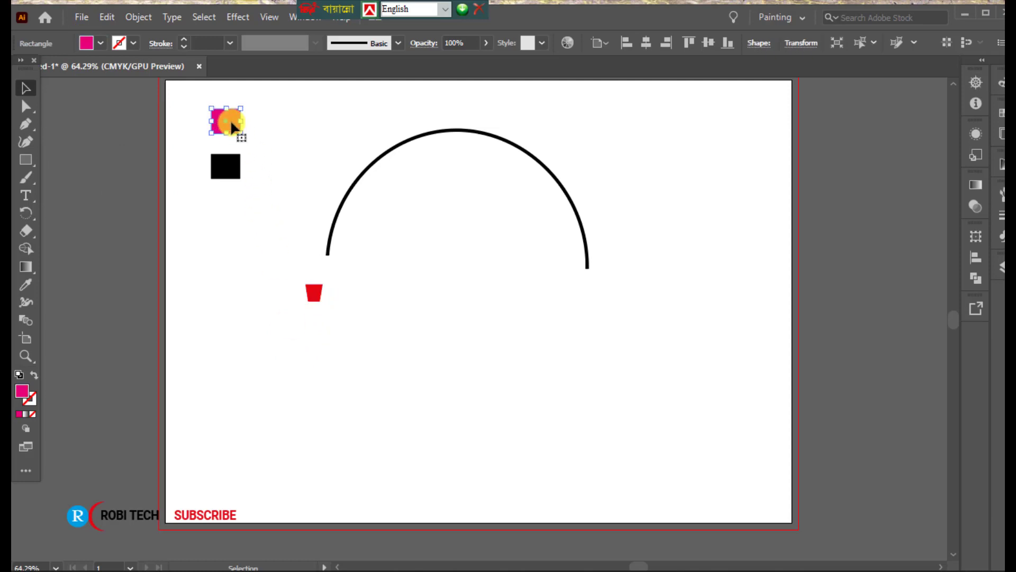
left_click(87, 44)
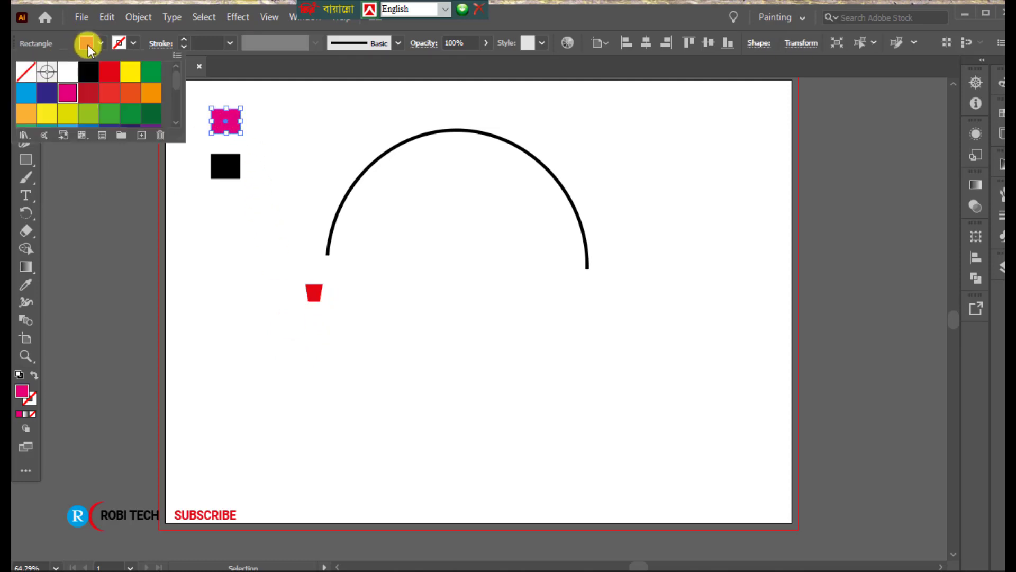
left_click(106, 67)
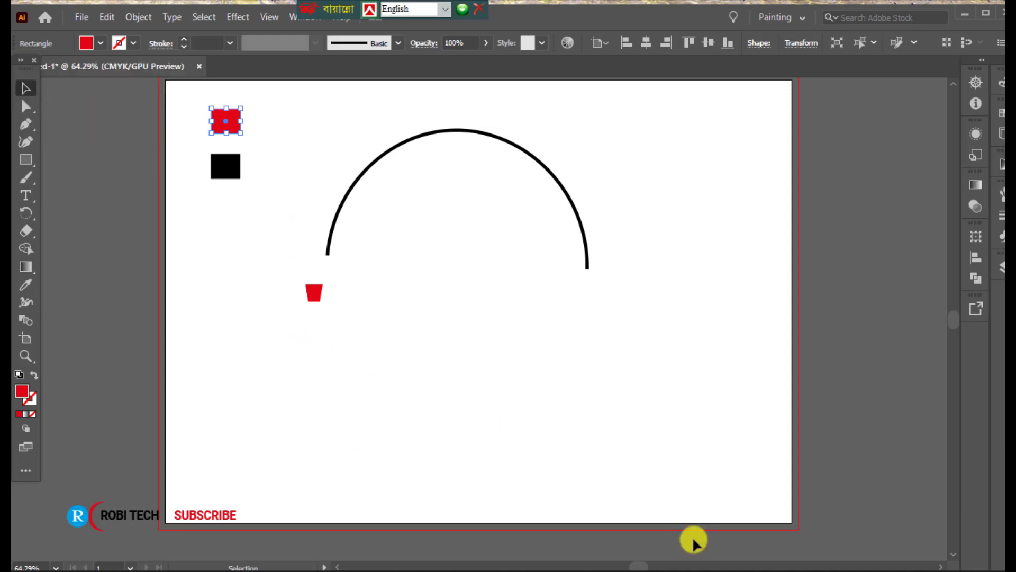
- Move the red trapezoid onto the left end of the arch, centred on the line
left_click(345, 418)
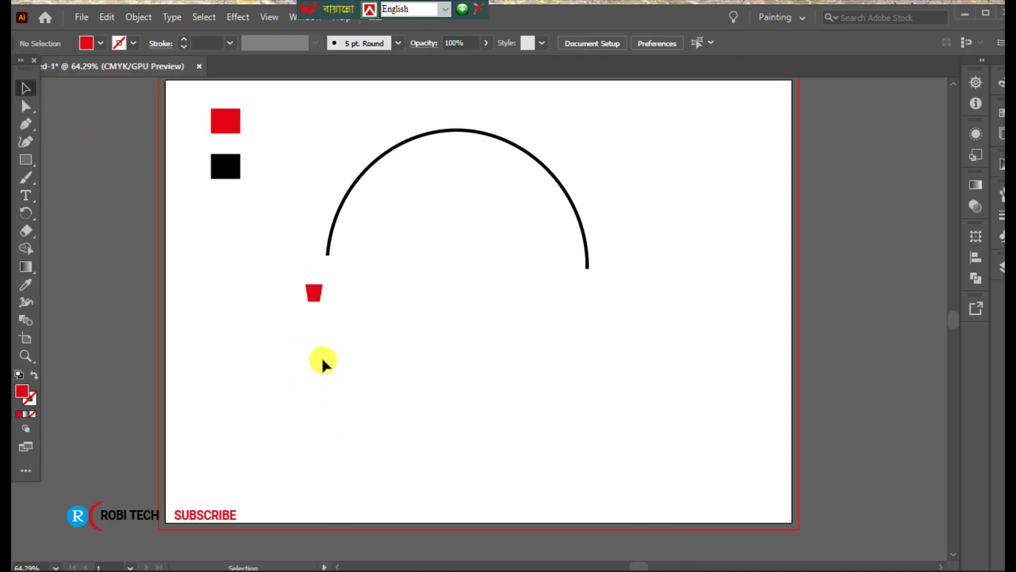
left_click_drag(318, 292, 328, 260)
left_click(291, 286)
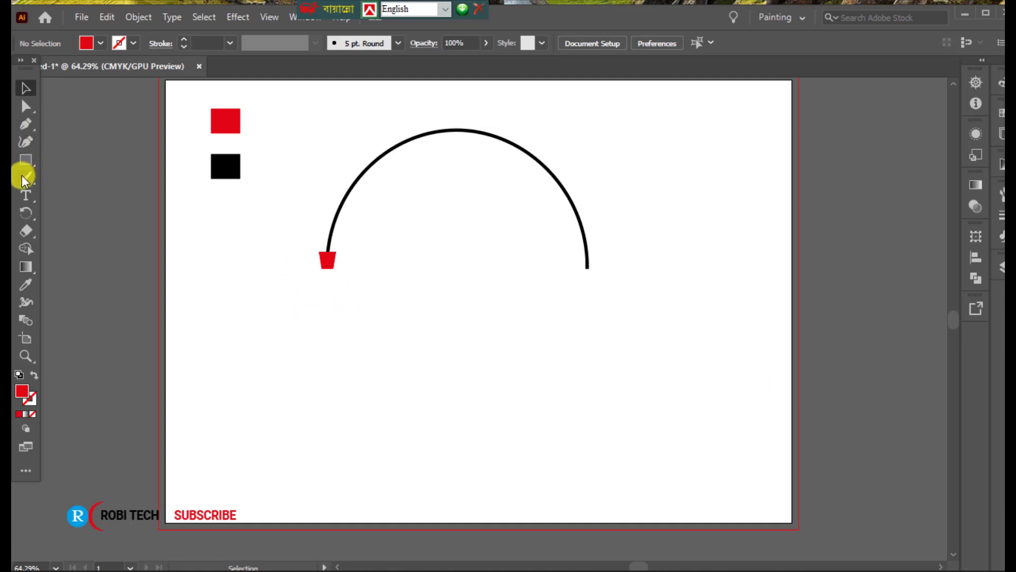
- Draw a short vertical line segment downward from the bottom centre of the red trapezoid
left_click(27, 159)
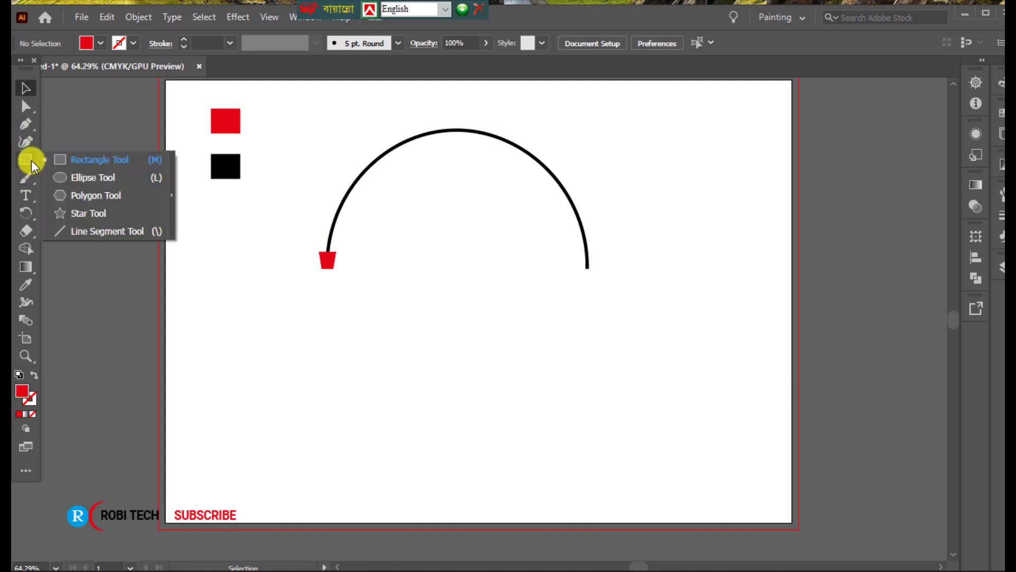
left_click(92, 232)
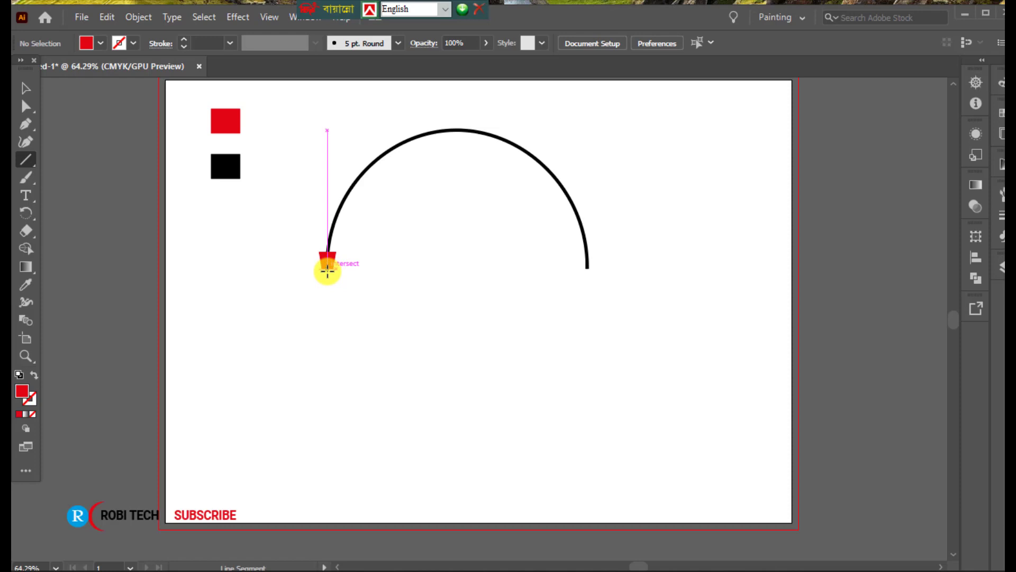
left_click_drag(327, 271, 325, 282)
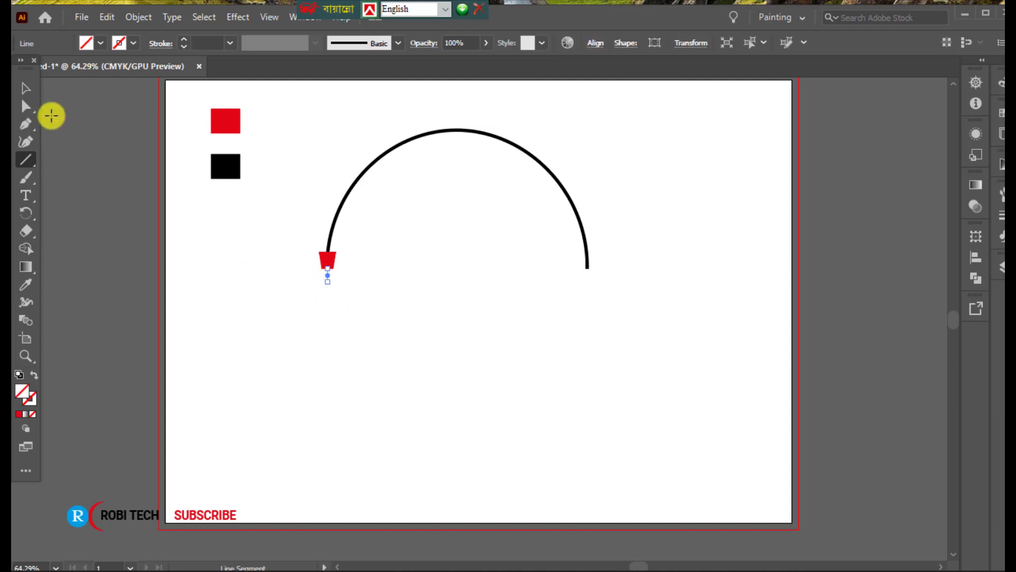
- Give the short line below the red trapezoid a black 5 pt stroke
left_click(83, 44)
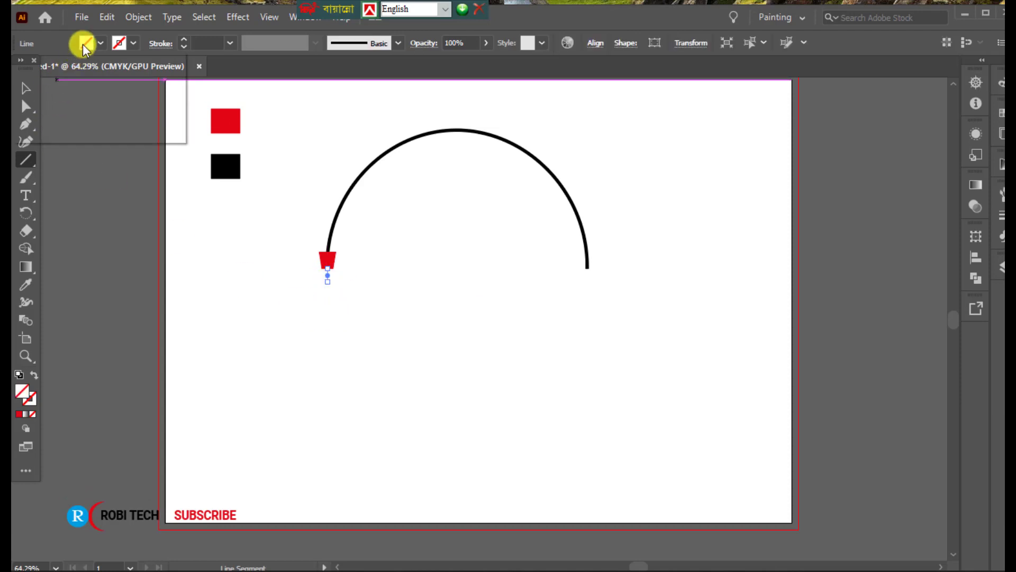
left_click(121, 43)
left_click(120, 41)
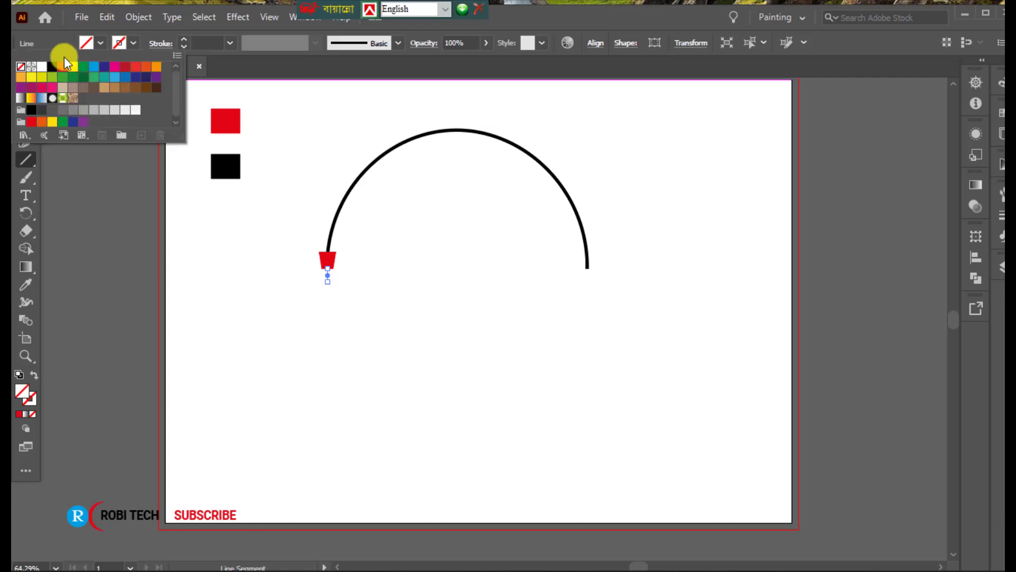
left_click(52, 67)
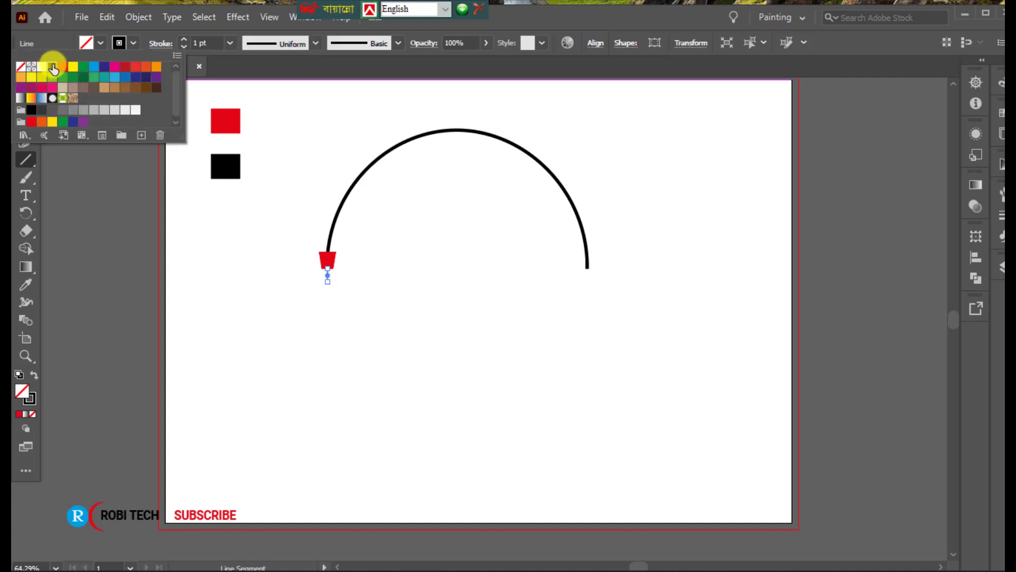
left_click(233, 41)
left_click(233, 42)
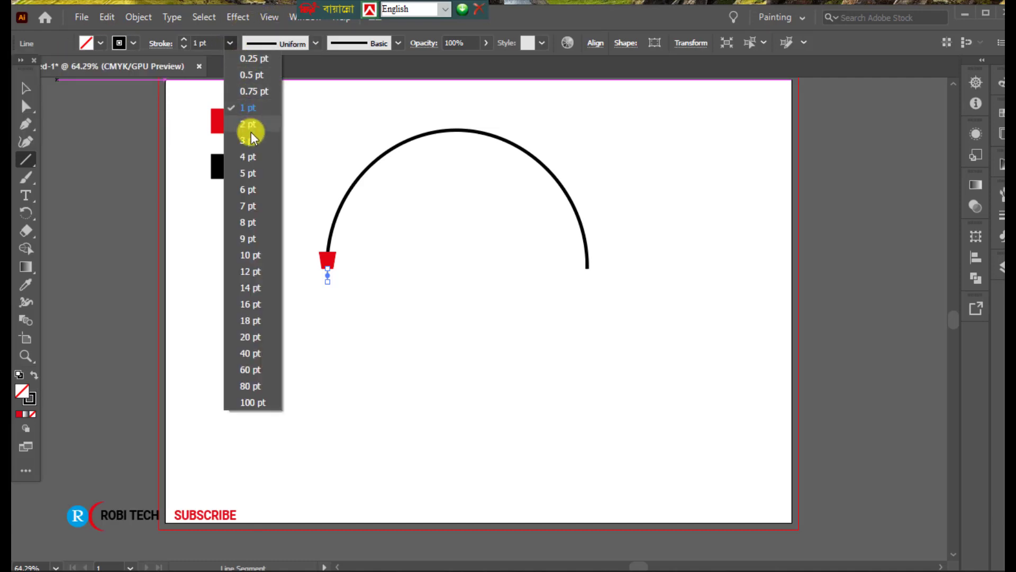
left_click(250, 170)
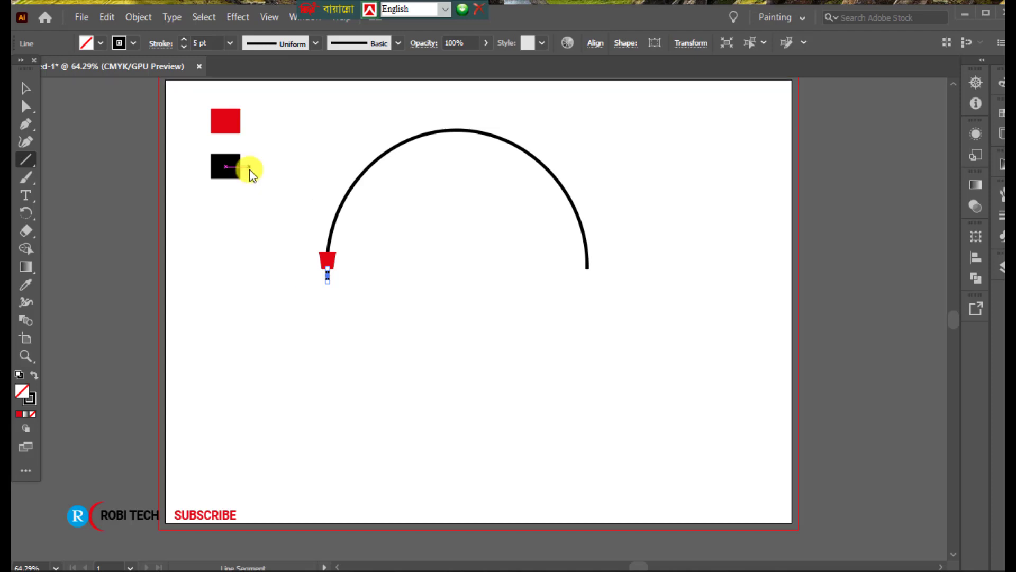
left_click(34, 93)
left_click(368, 310)
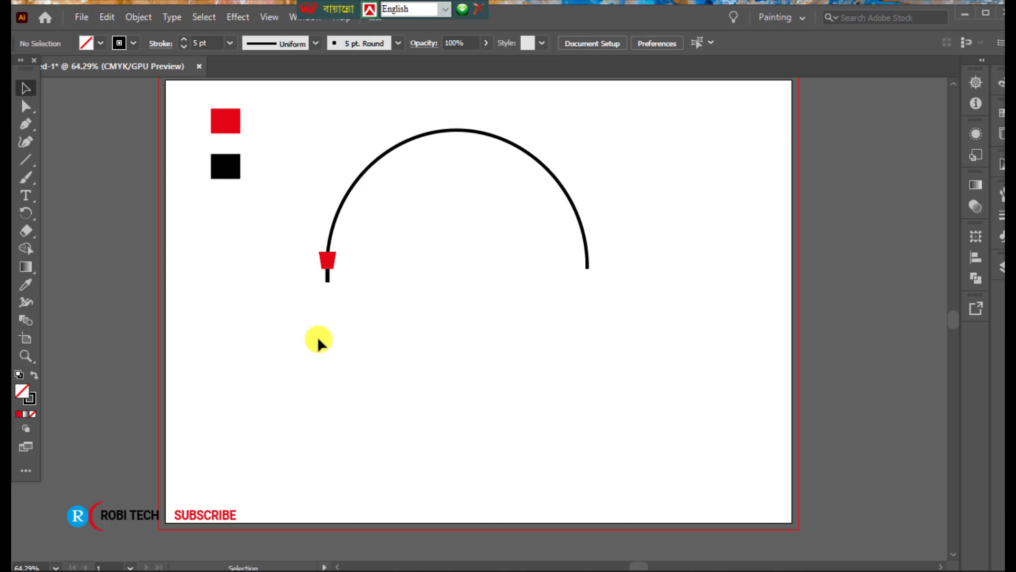
- Draw a small upright rectangle about 18 by 36 px just below the short line
right_click(24, 166)
left_click(72, 158)
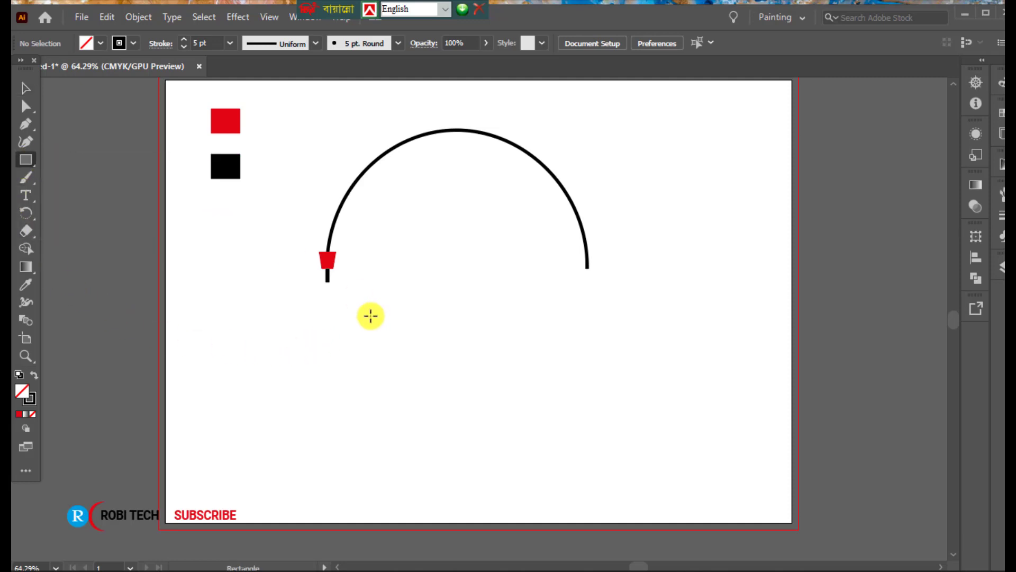
left_click_drag(320, 304, 333, 331)
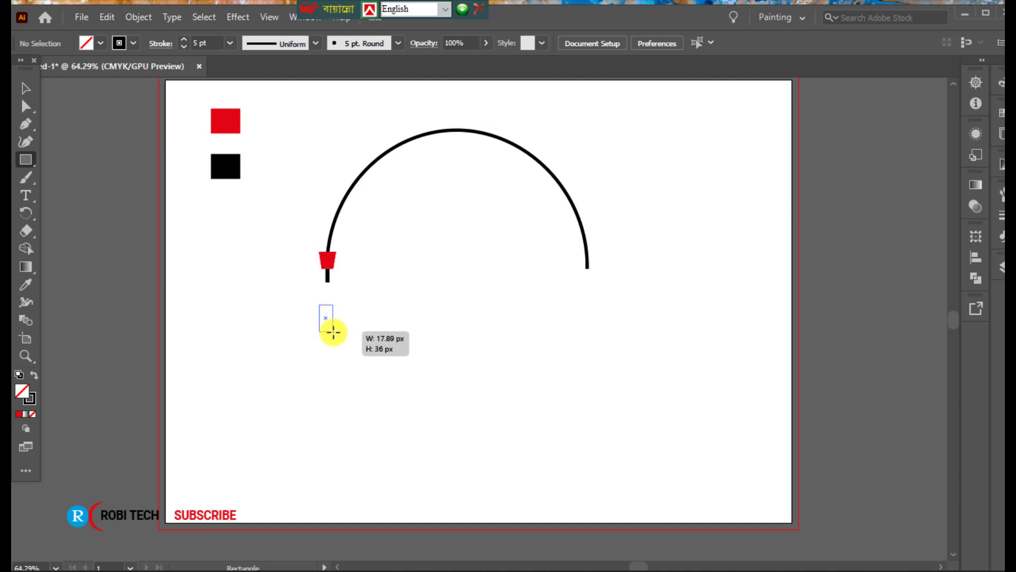
left_click_drag(333, 332, 333, 332)
- Fill the small rectangle with black and remove its stroke
left_click(88, 43)
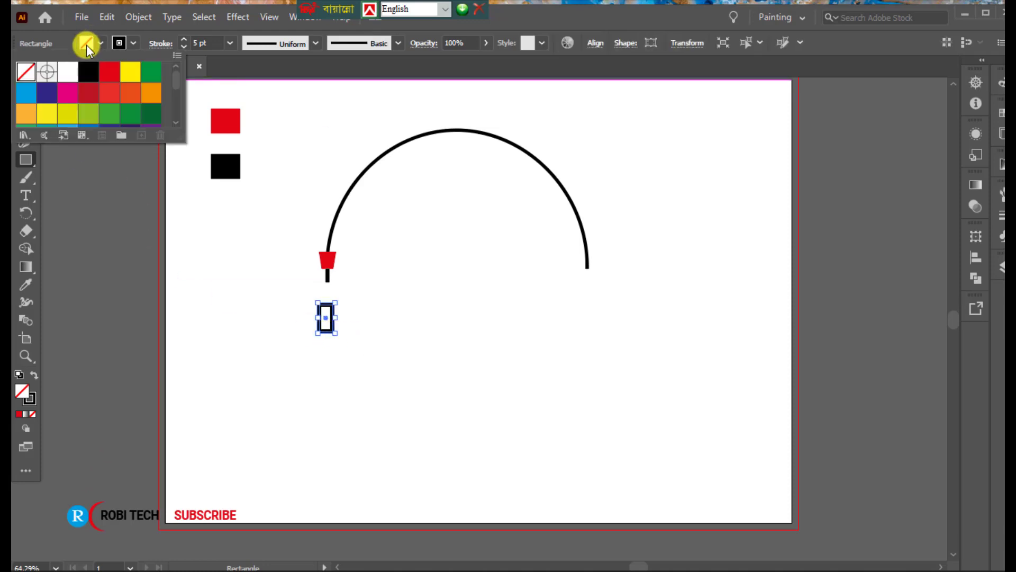
left_click(102, 73)
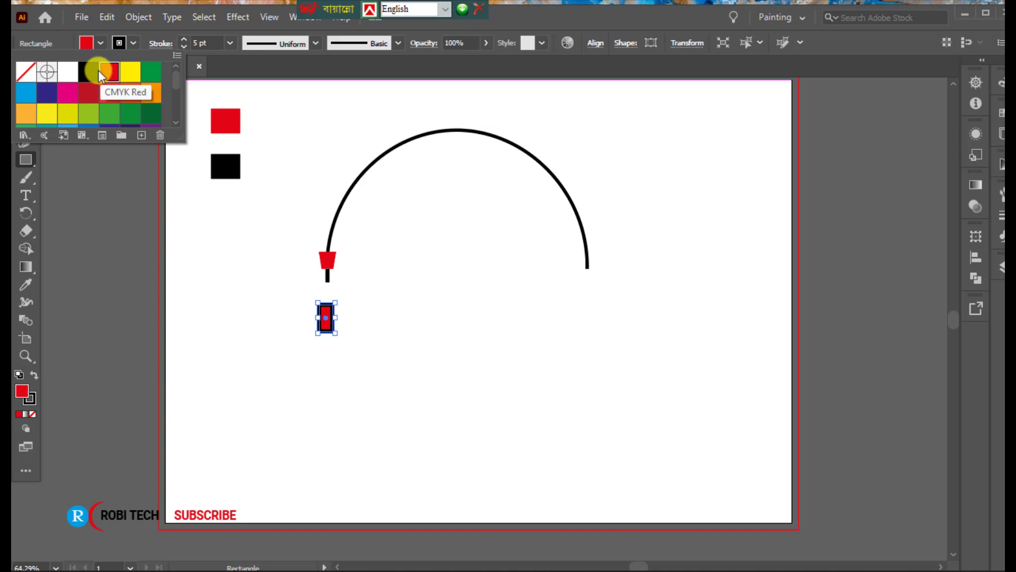
left_click(88, 71)
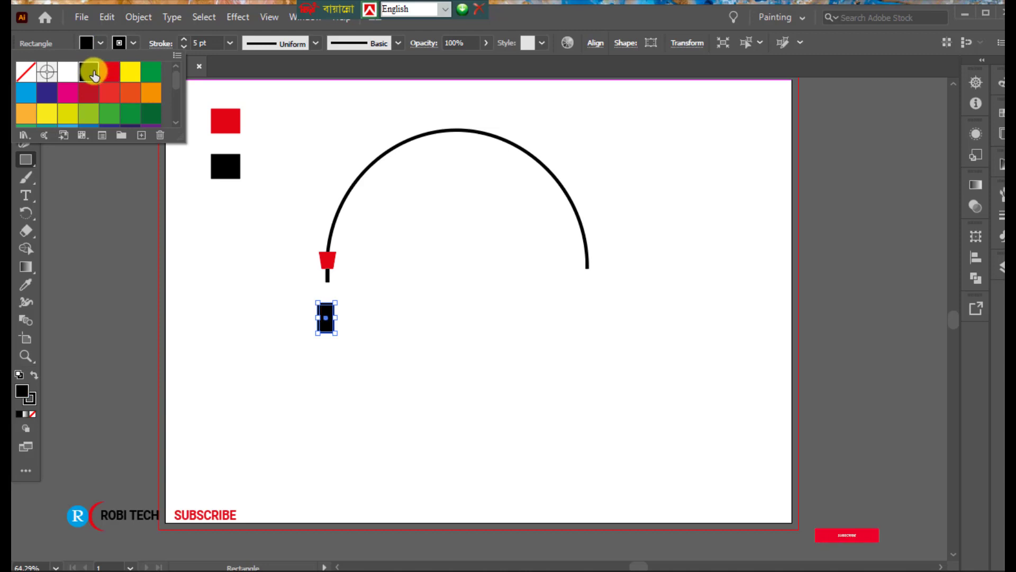
left_click(132, 43)
left_click(133, 43)
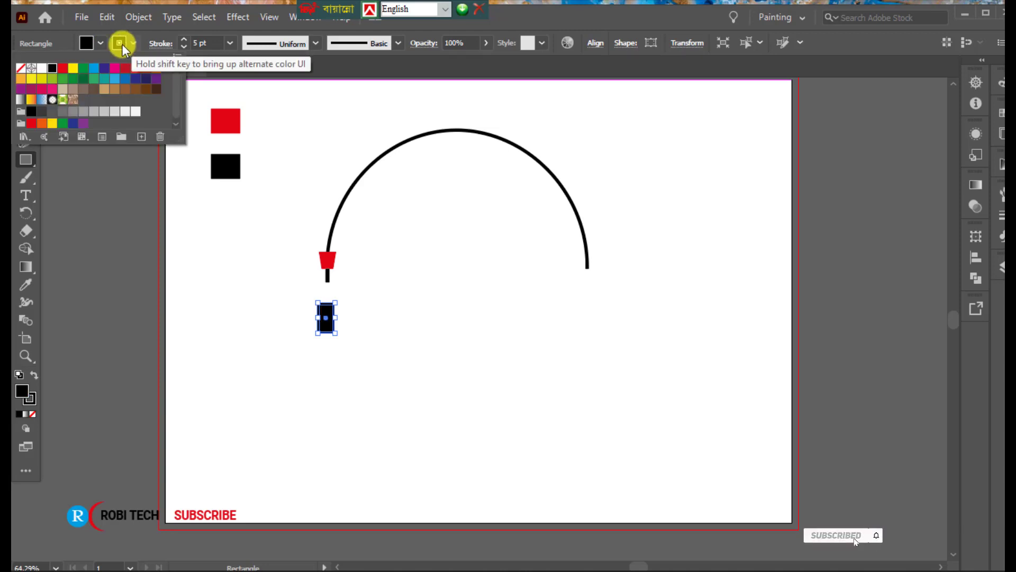
left_click(19, 69)
left_click(446, 366)
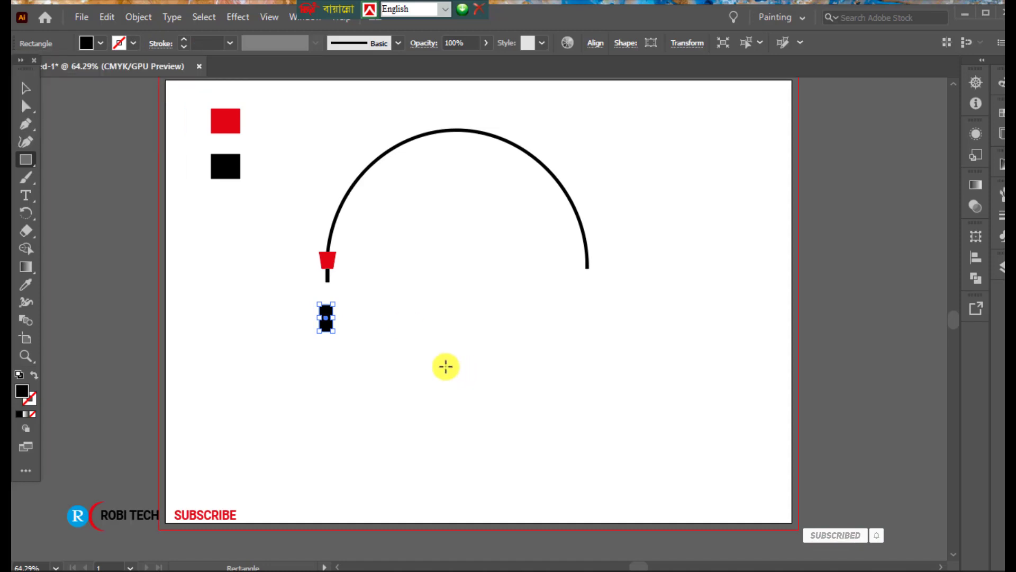
- Move the small black rectangle up onto the lower end of the short line, centred on it
left_click(26, 88)
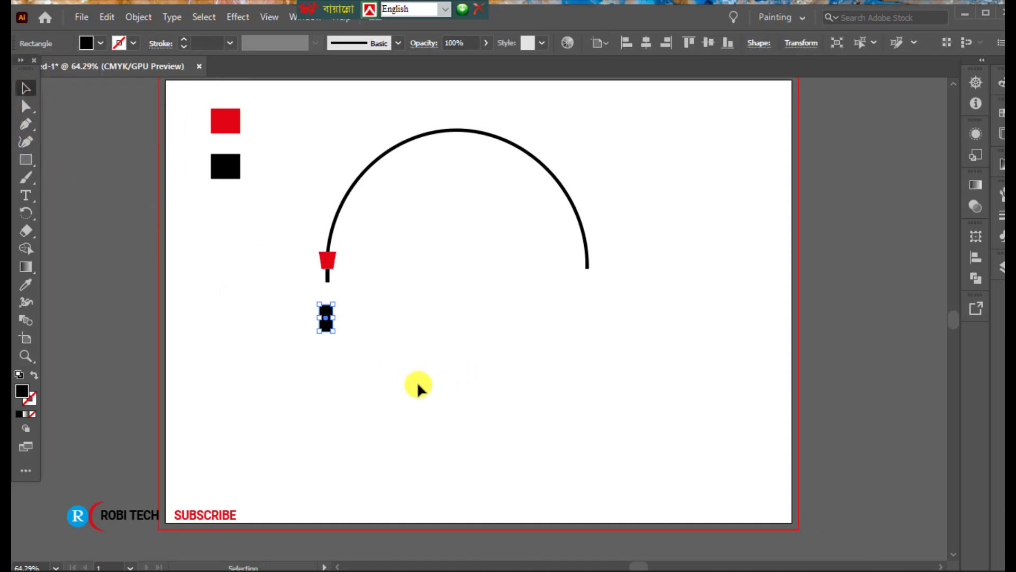
left_click(418, 385)
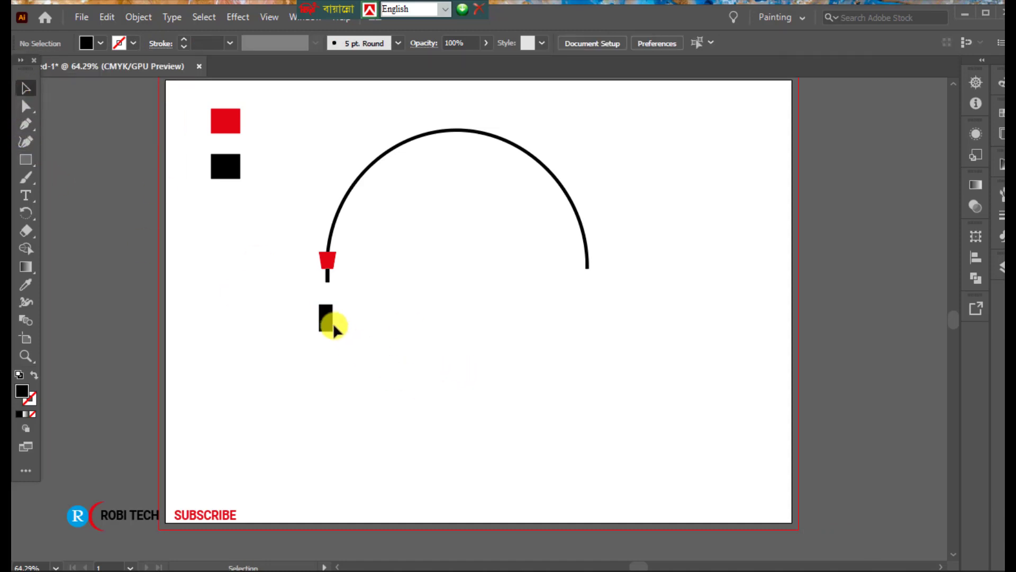
left_click_drag(327, 324, 330, 302)
left_click(371, 336)
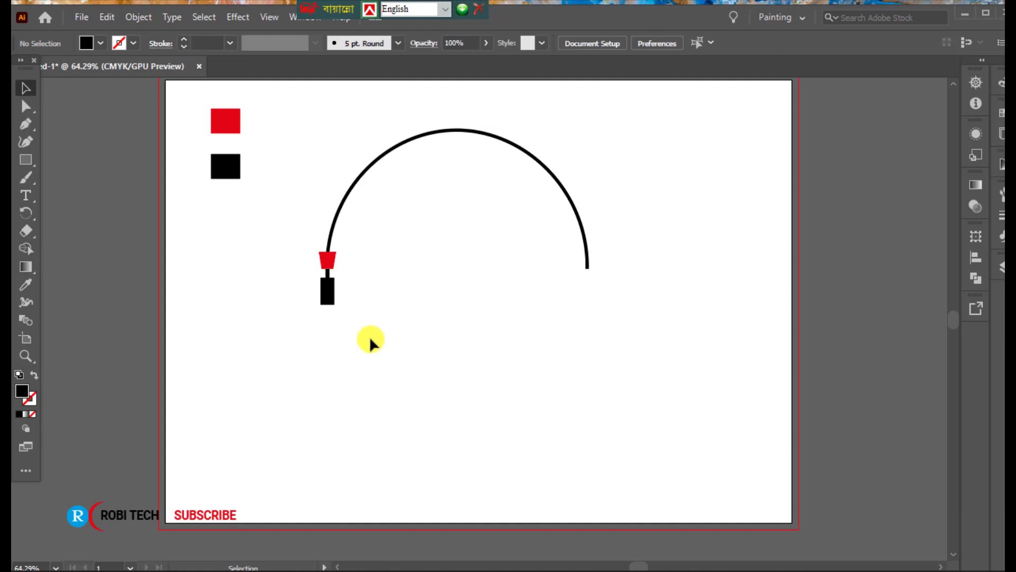
- Draw a large square below the arch and colour it red by sampling the red reference rectangle
key("m")
left_click_drag(413, 292, 526, 405)
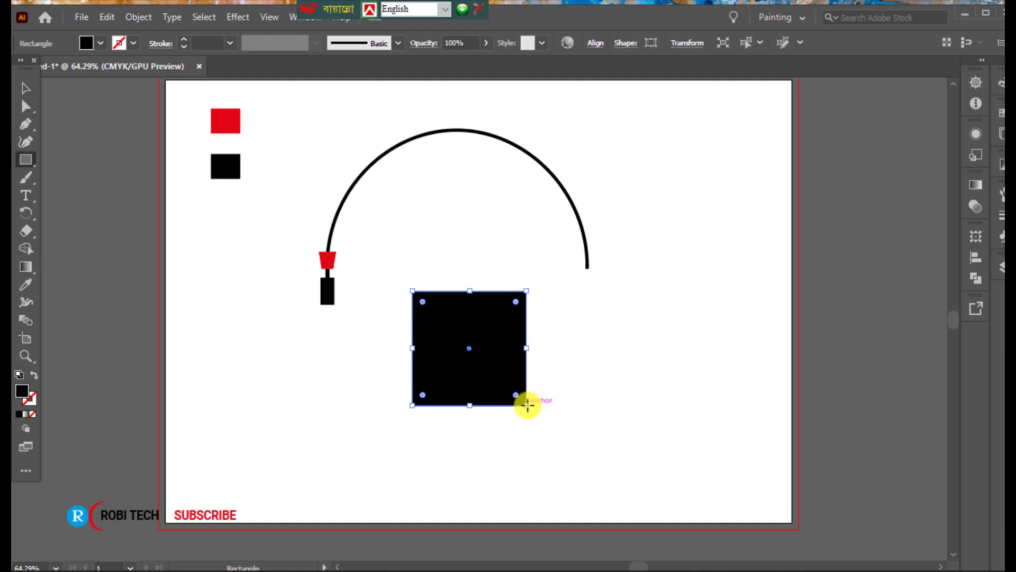
left_click(25, 284)
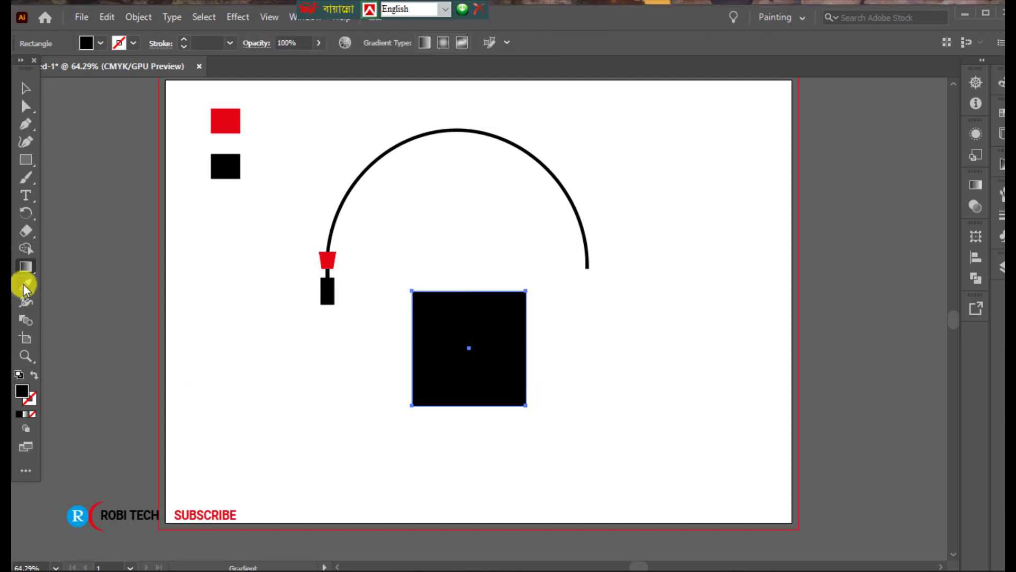
left_click(240, 121)
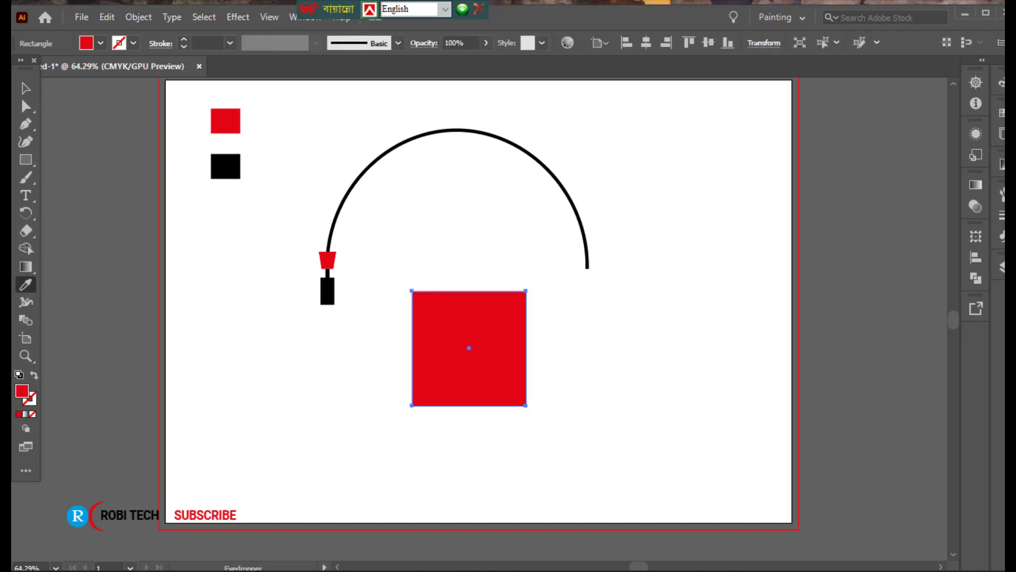
- Round all four corners of the red square strongly, keeping short straight sections on each side
left_click(25, 88)
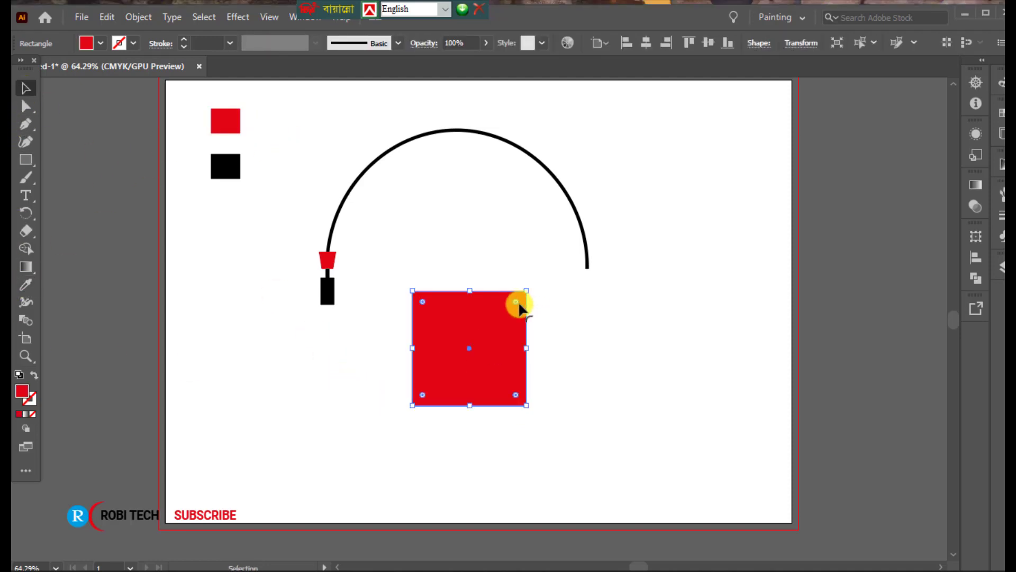
left_click_drag(514, 301, 497, 352)
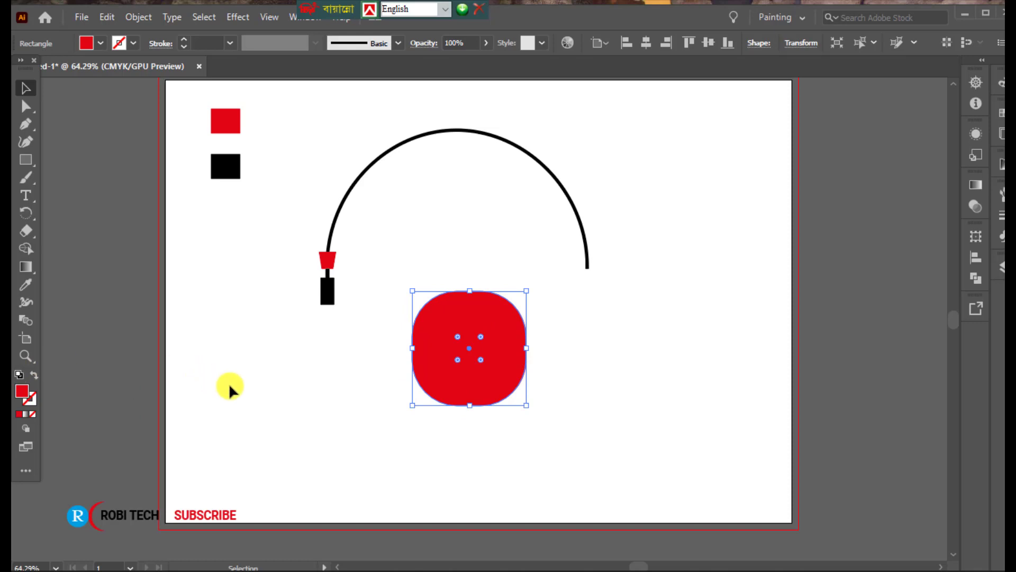
left_click(302, 412)
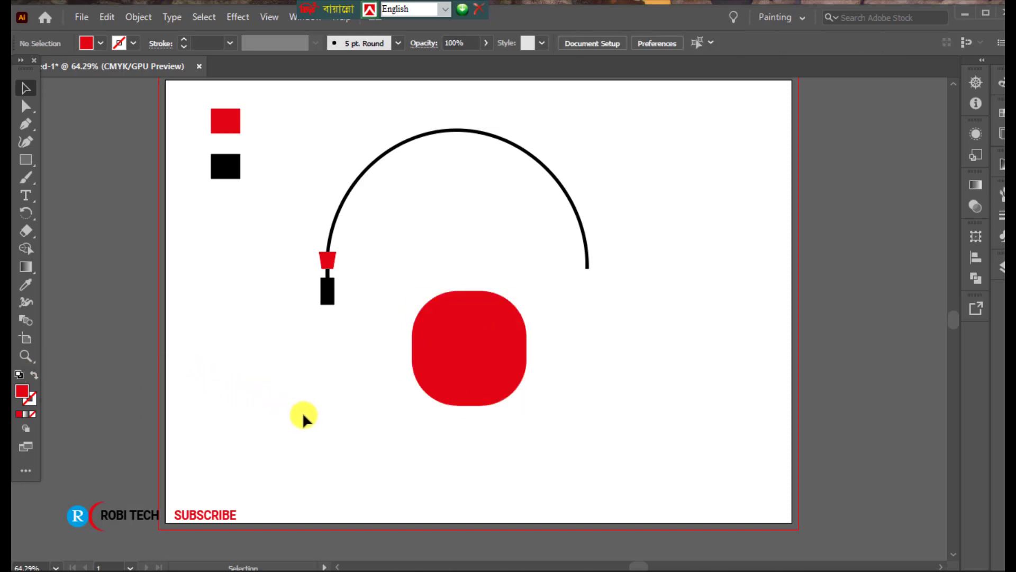
- Draw a tall rectangle from the rounded square's vertical centre line past its right edge, covering the whole right half
left_click(23, 162)
left_click(79, 160)
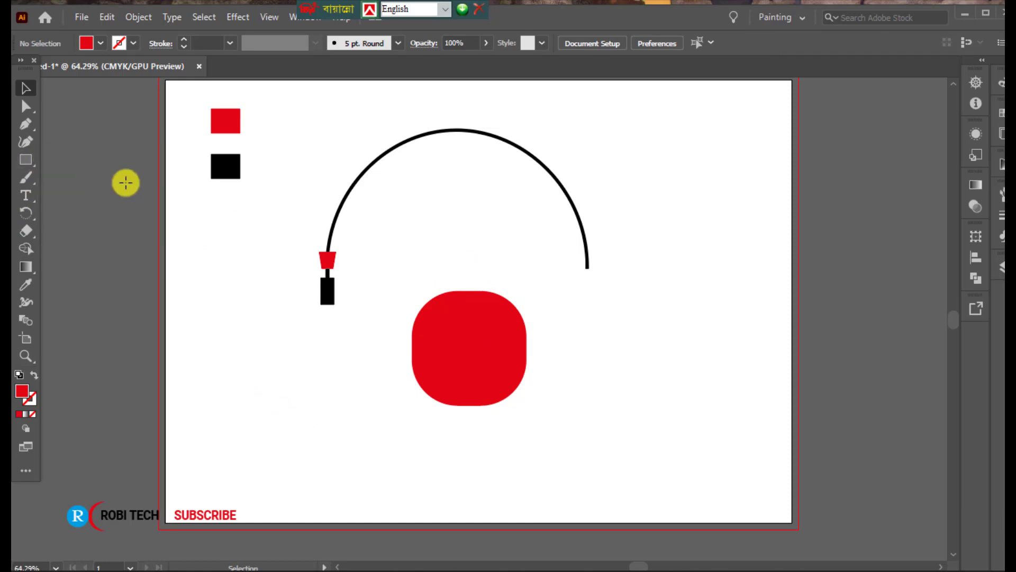
left_click_drag(469, 269, 564, 423)
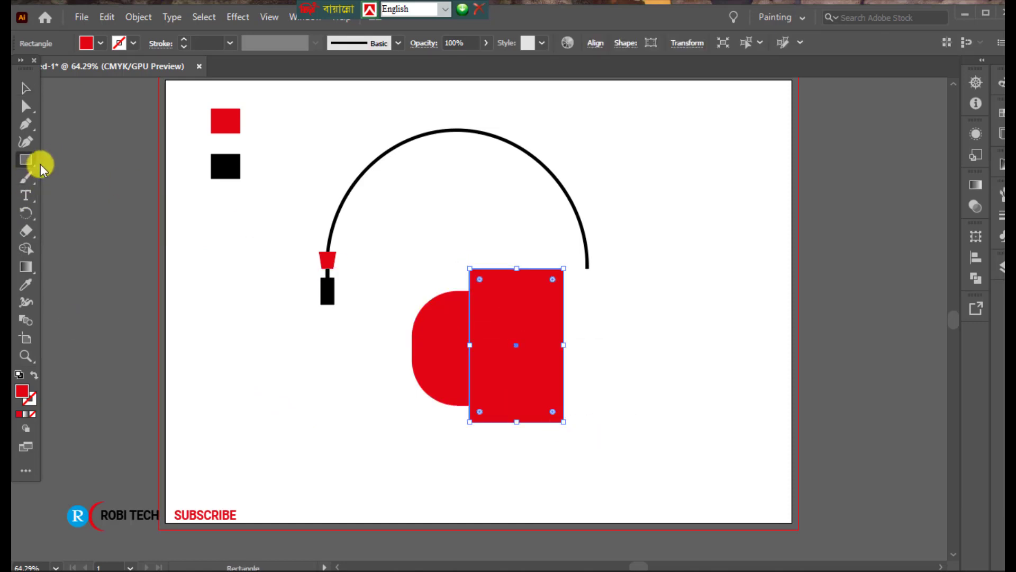
- Cut away the rectangle and the right half of the rounded square with the Shape Builder
left_click(25, 88)
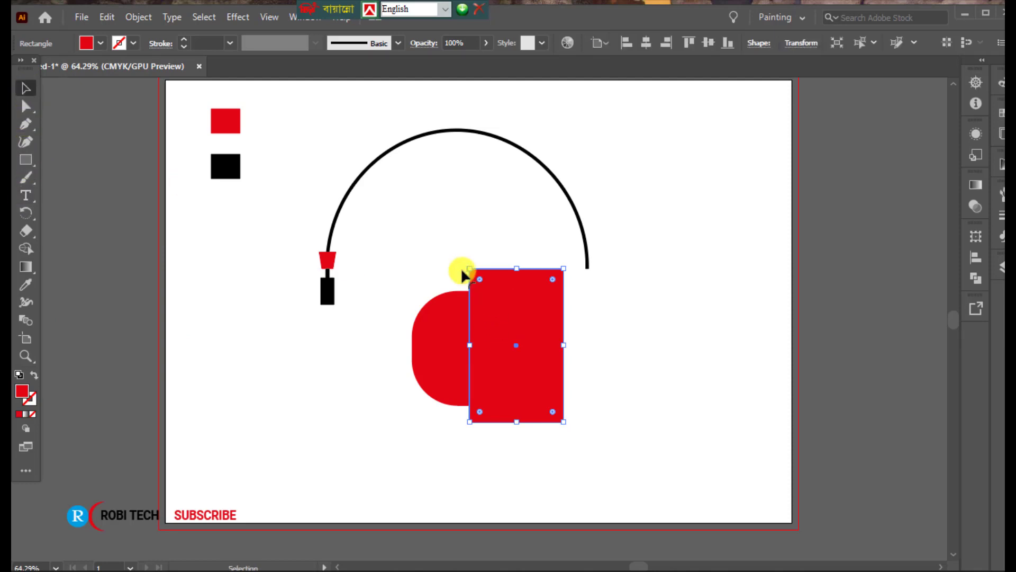
left_click_drag(392, 238, 572, 417)
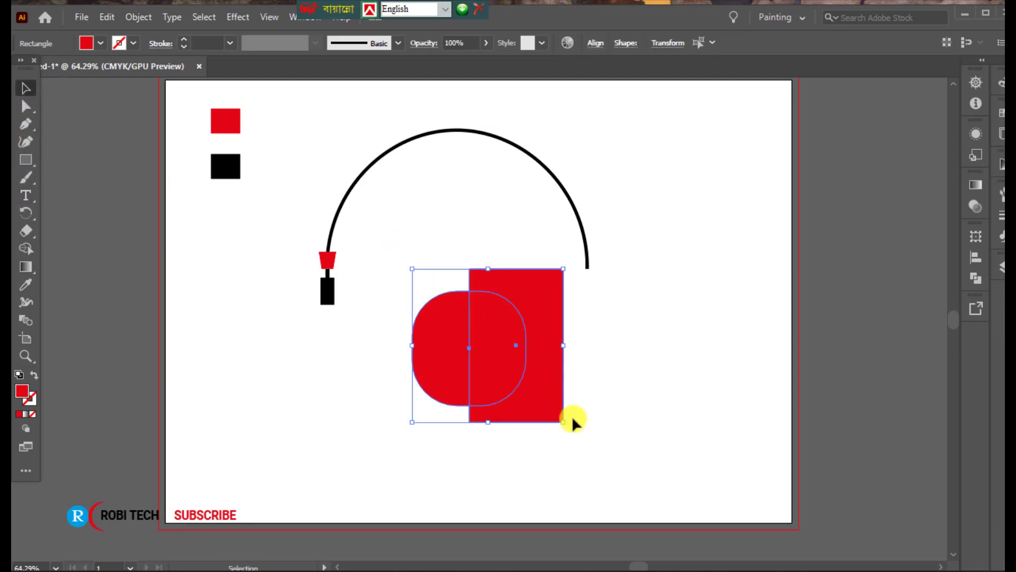
left_click(23, 248)
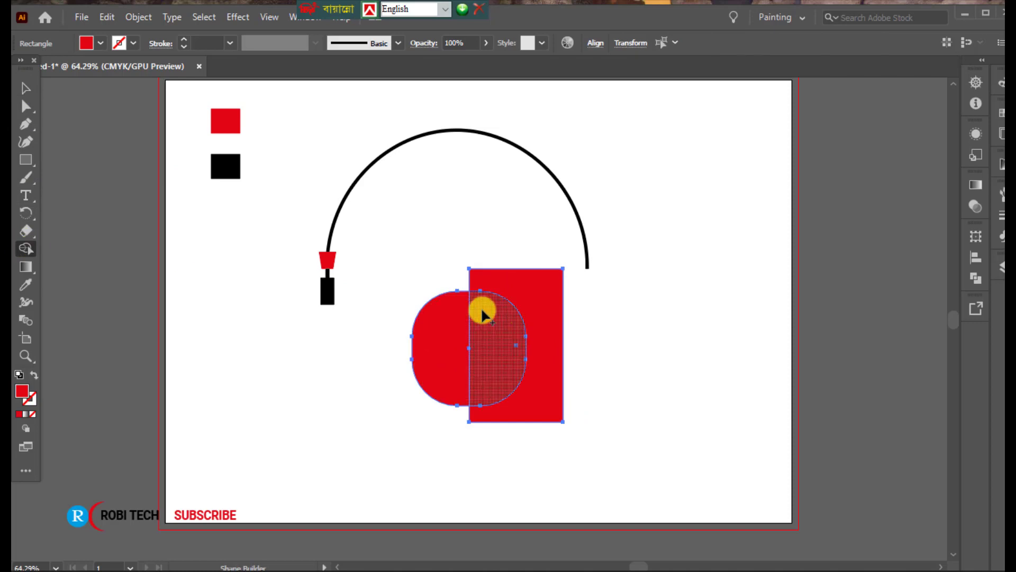
mouse_move(486, 312)
left_mouse_down()
mouse_move(512, 284)
mouse_move(515, 433)
left_mouse_up()
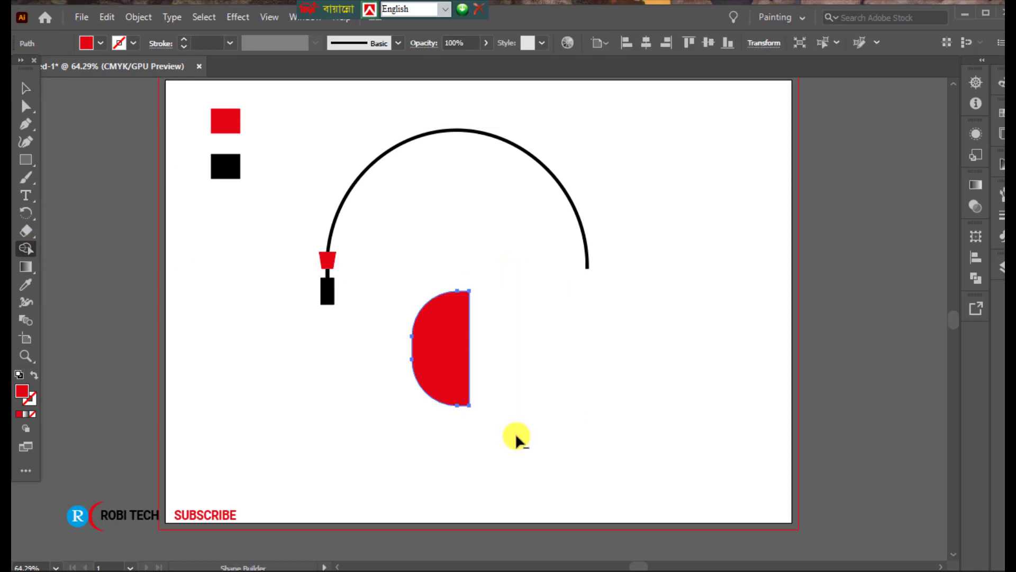
left_click(26, 87)
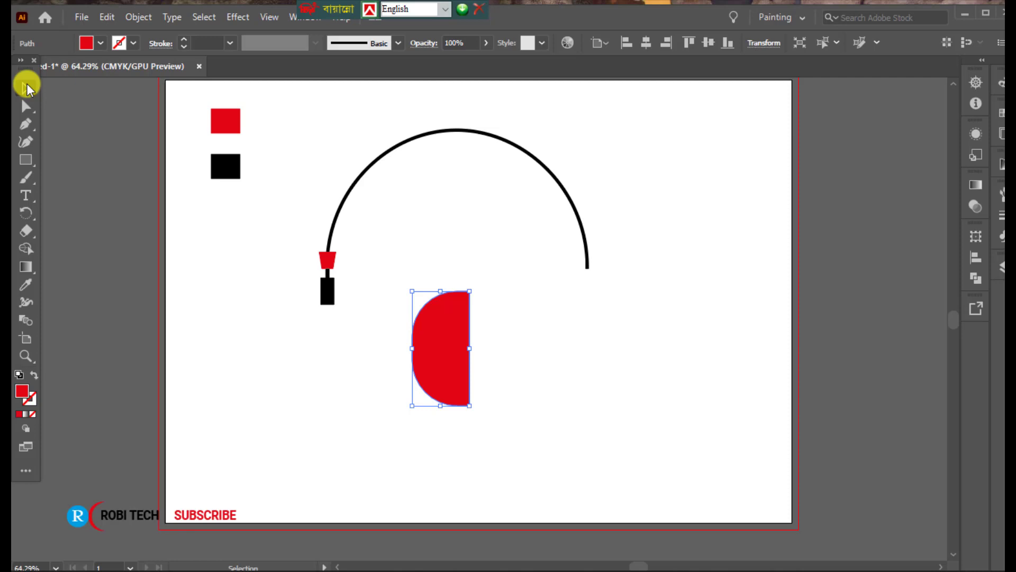
left_click(504, 325)
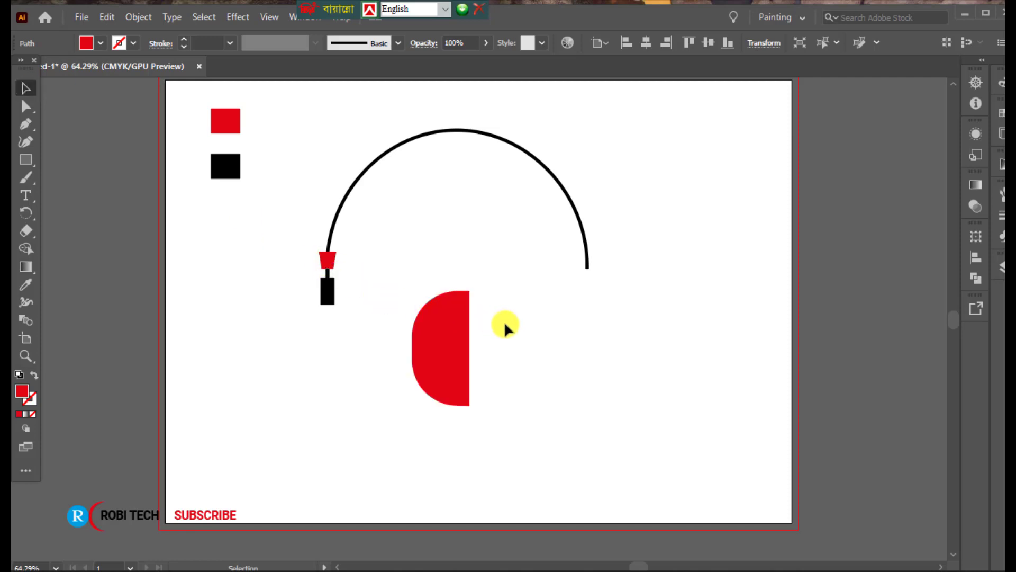
- Draw a narrow upright rectangle along the red half shape's straight edge and colour it black from the black reference rectangle
left_click(26, 160)
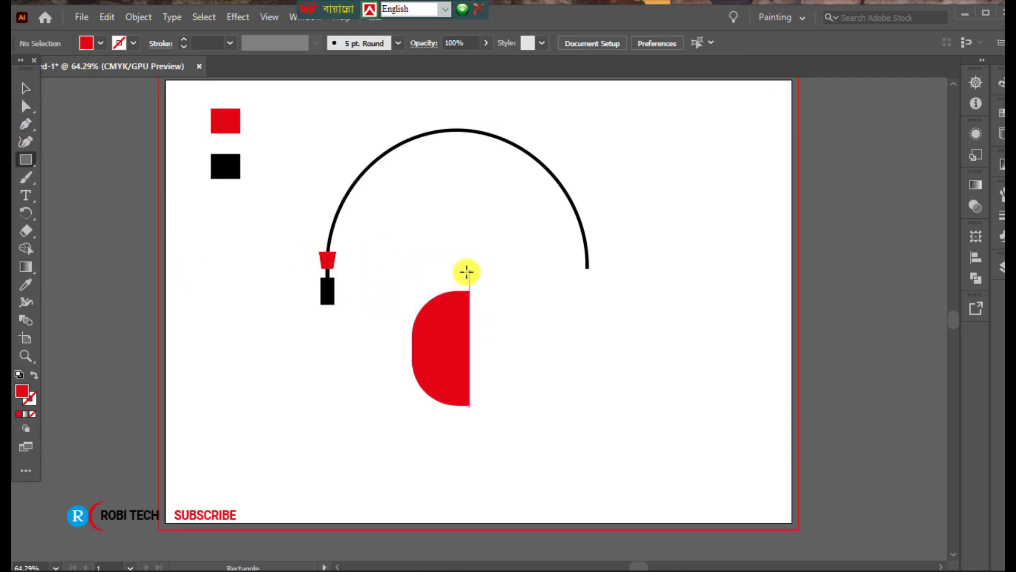
left_click_drag(467, 272, 492, 410)
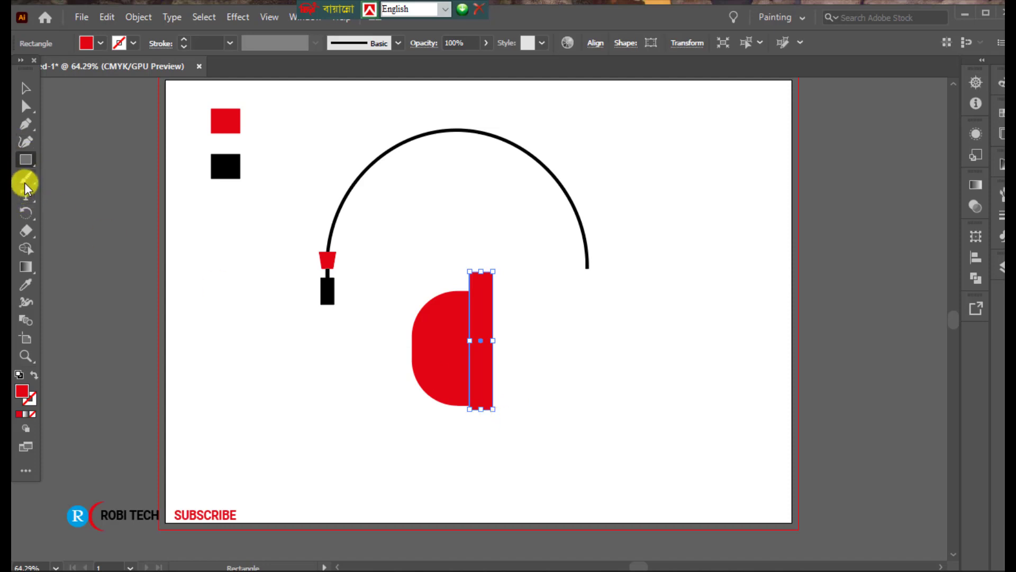
left_click(26, 284)
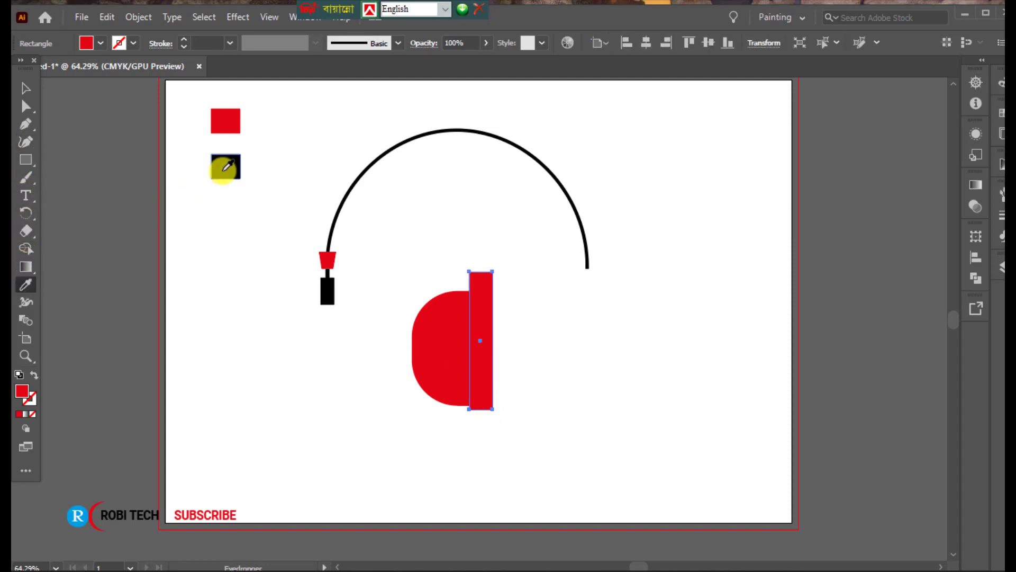
left_click(226, 166)
- Fit the black rectangle to the full height of the red half shape and narrow it to a thin strip along its straight edge
left_click(25, 87)
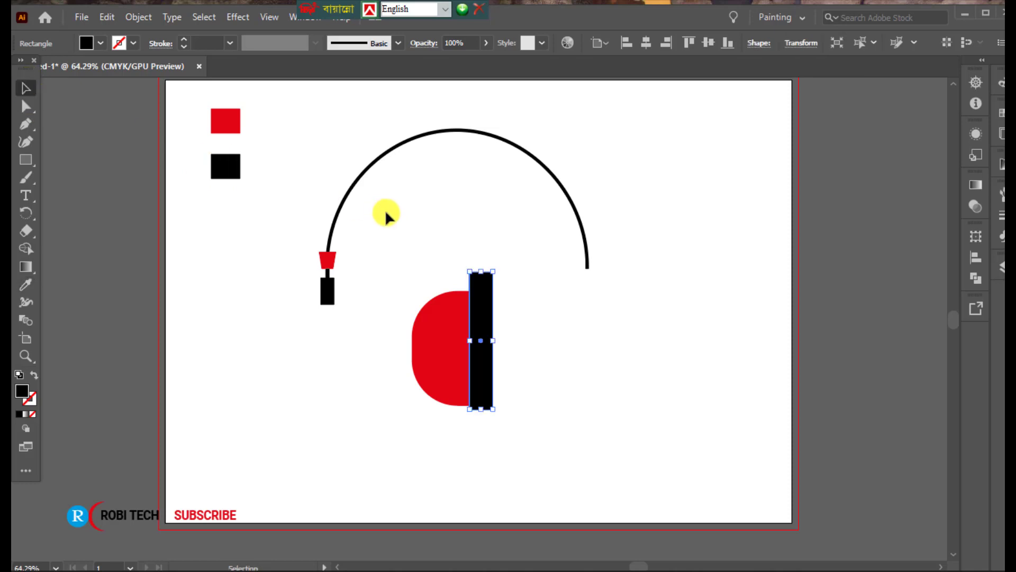
left_click_drag(480, 271, 481, 290)
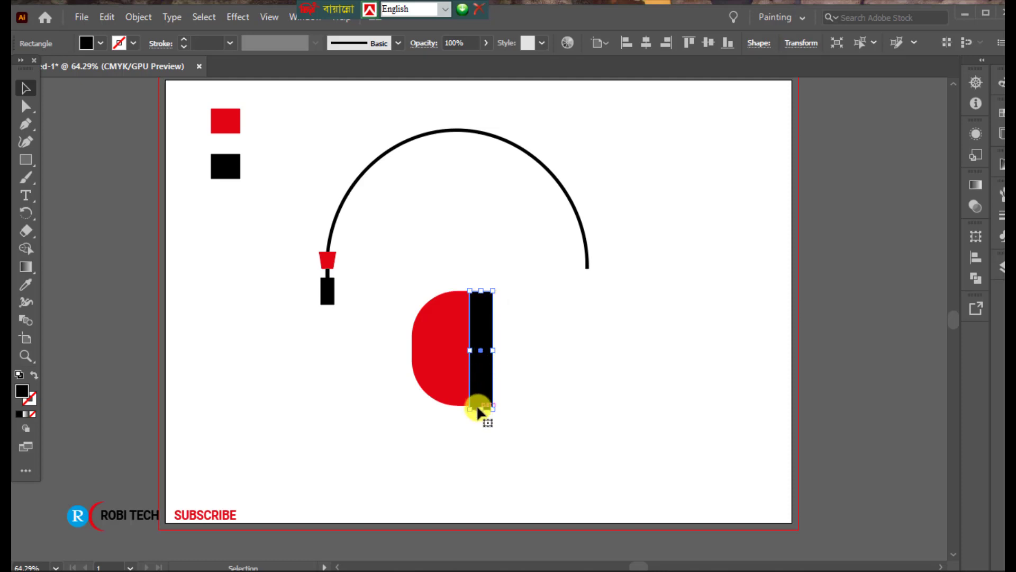
left_click_drag(481, 408, 481, 406)
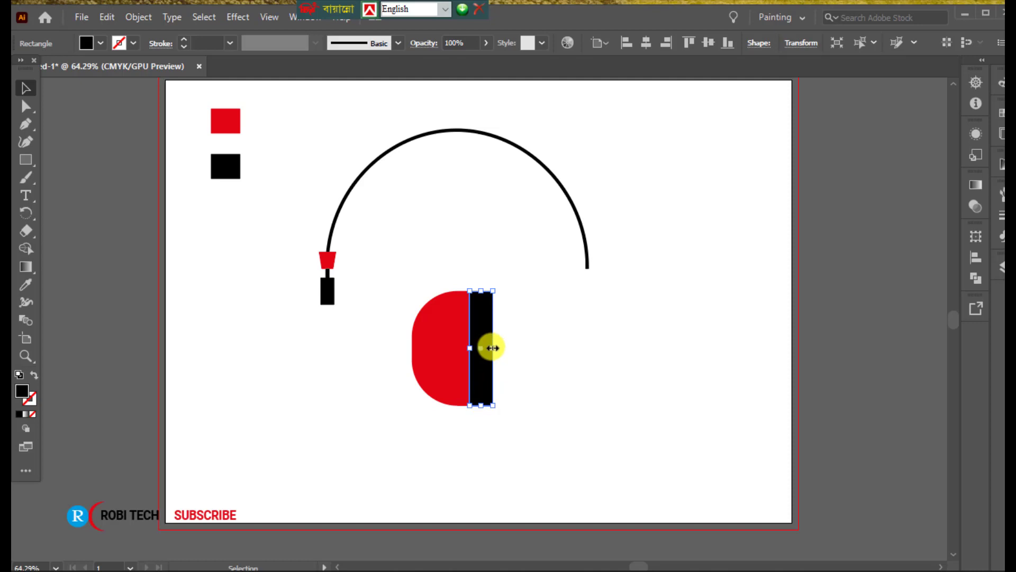
left_click_drag(492, 348, 478, 350)
left_click(535, 378)
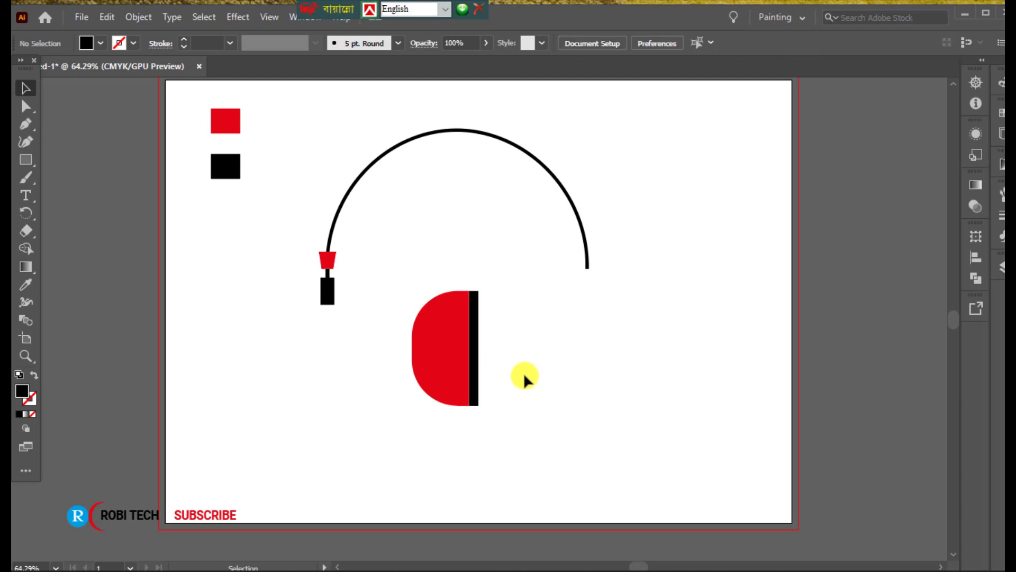
- Group the red half shape with the thin black strip
left_click_drag(396, 247, 516, 422)
right_click(435, 357)
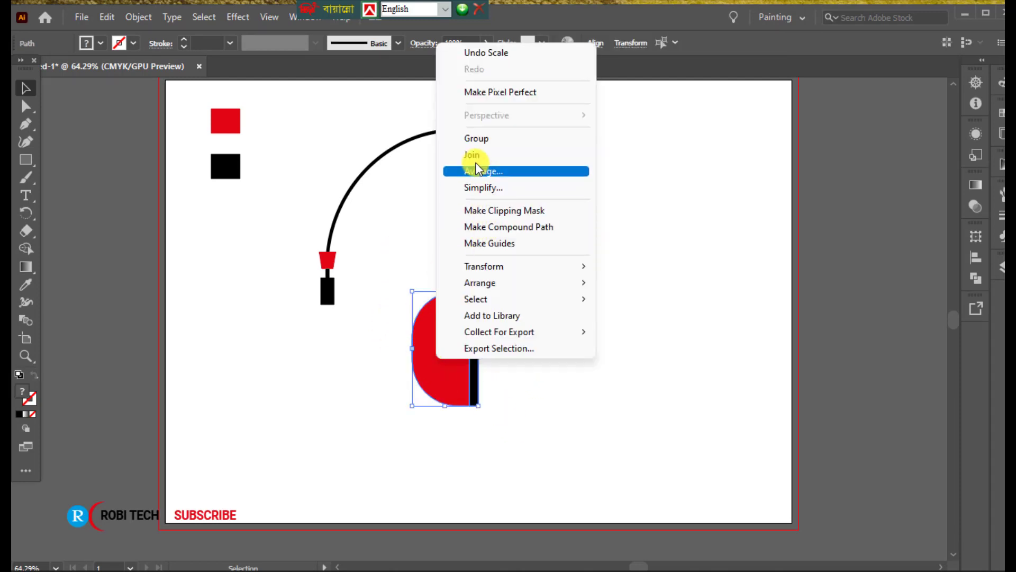
left_click(489, 139)
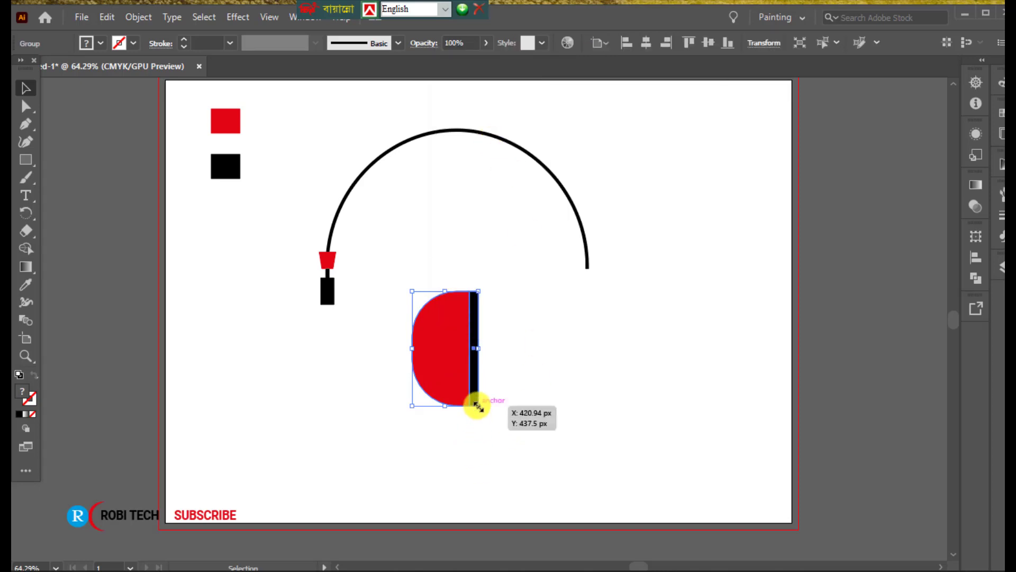
- Shrink the ear cup group to about 40% and place it over the lower part of the black connector at the arch's left end
left_click_drag(478, 405, 328, 323)
left_click(507, 395)
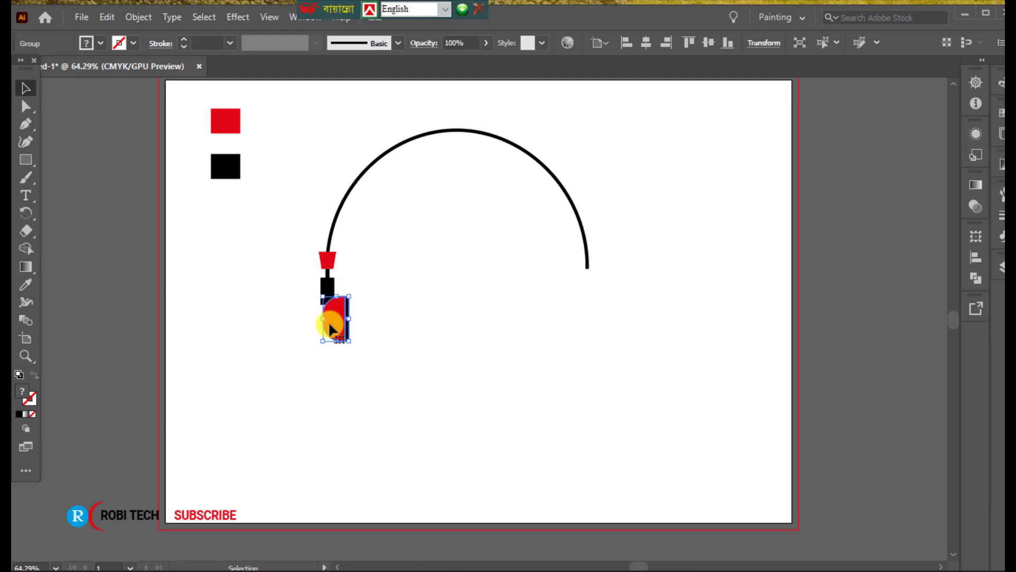
left_click_drag(328, 322, 325, 312)
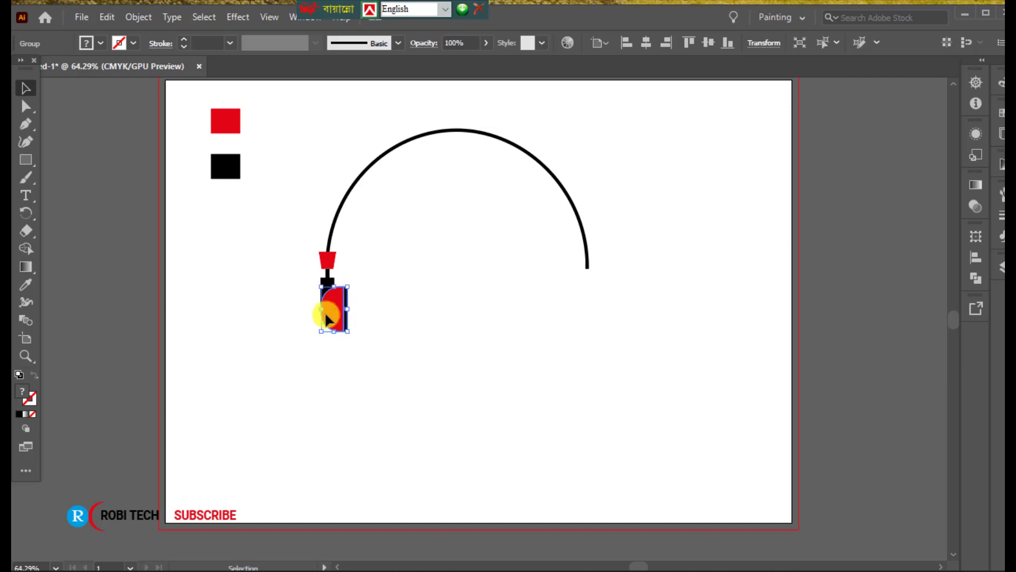
left_click(394, 365)
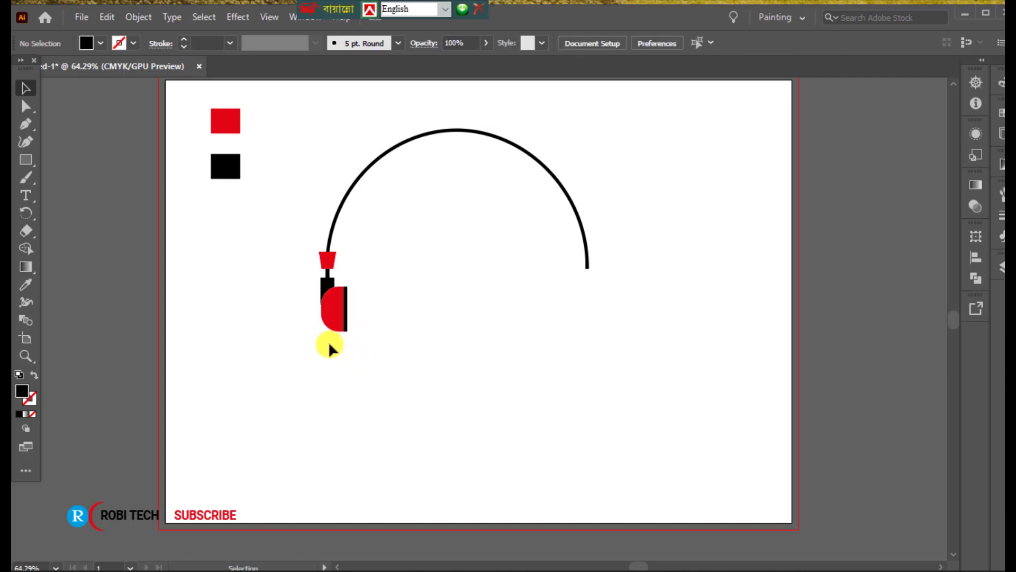
left_click(335, 314)
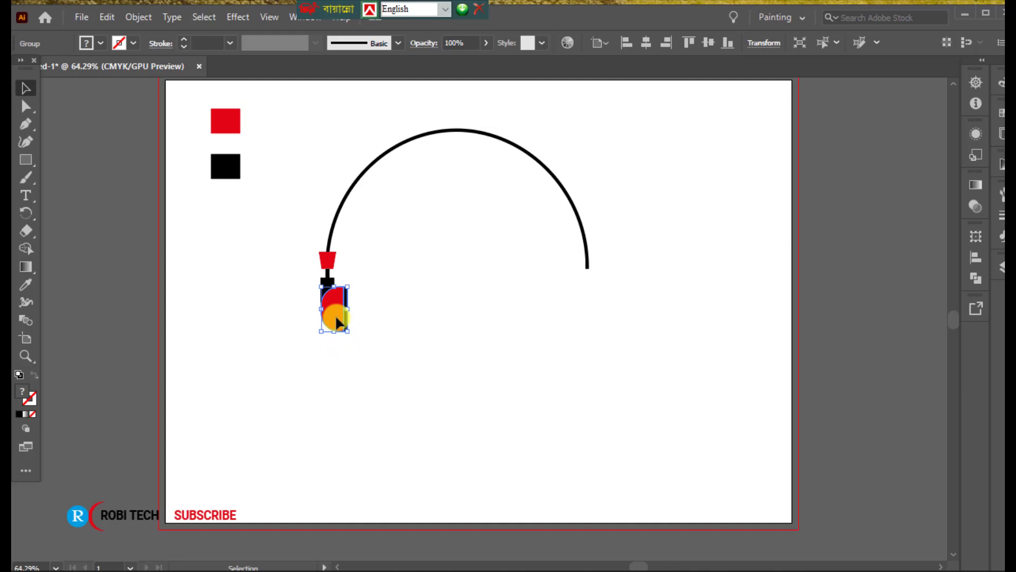
key("Left")
left_click(388, 338)
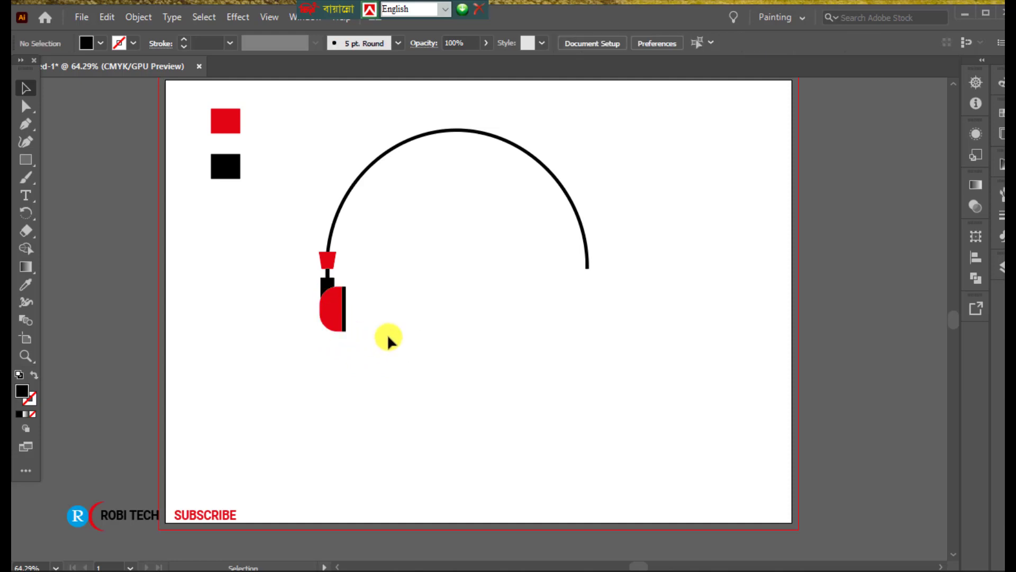
- Group the left ear cup with the black connector and red trapezoid above it
left_click(331, 317)
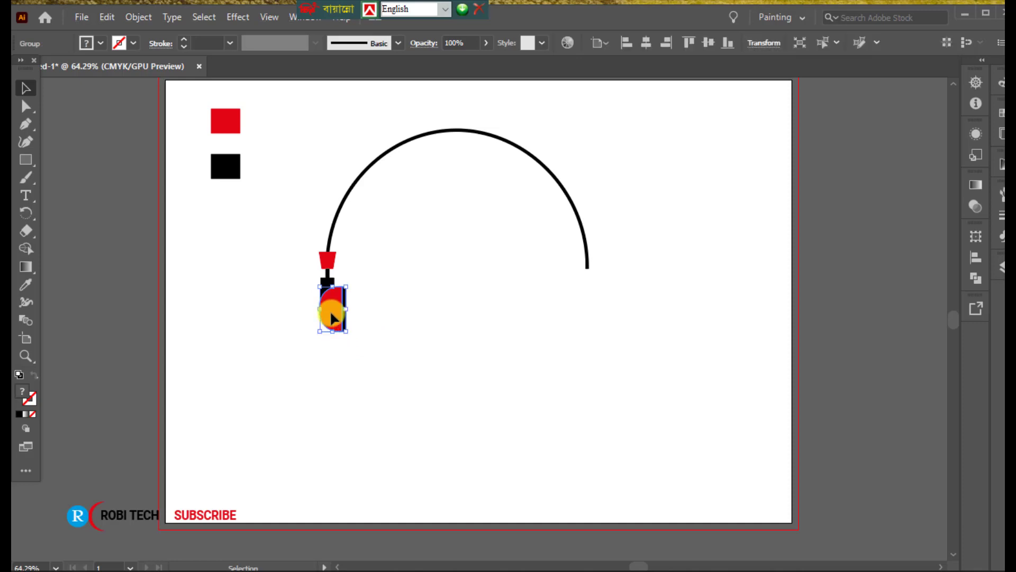
left_click(329, 276, "shift")
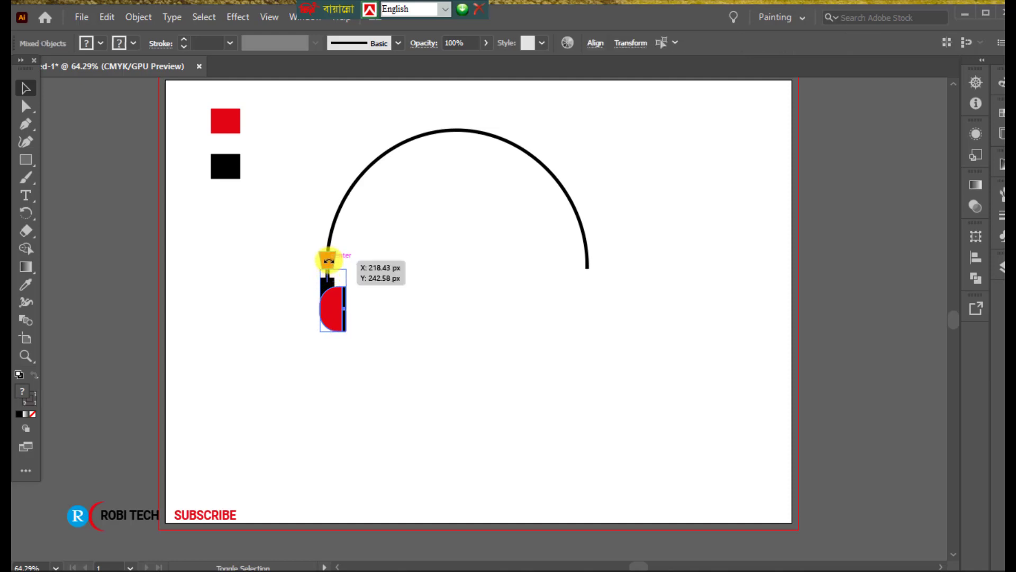
left_click(326, 261, "shift")
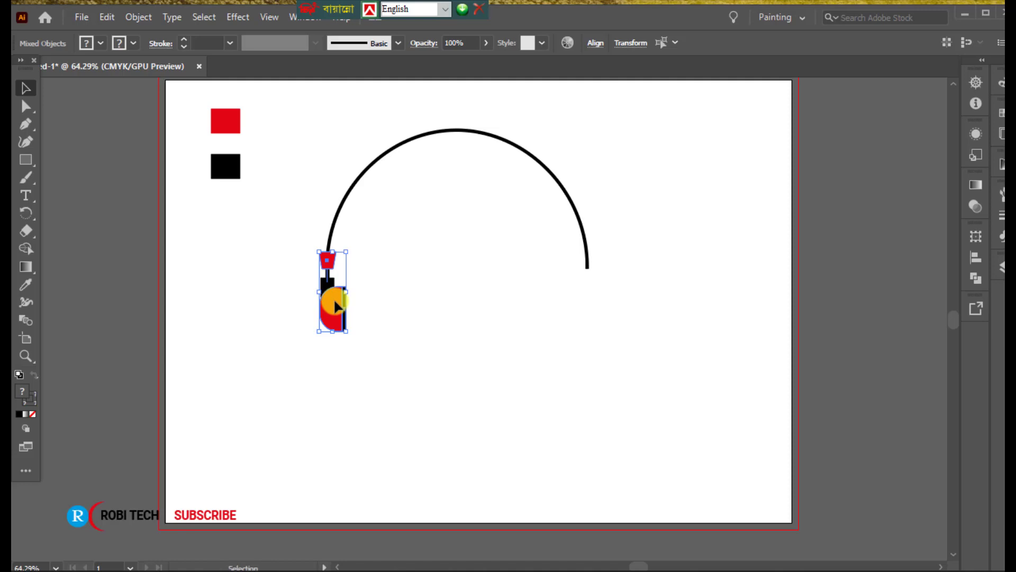
right_click(336, 306)
left_click(368, 420)
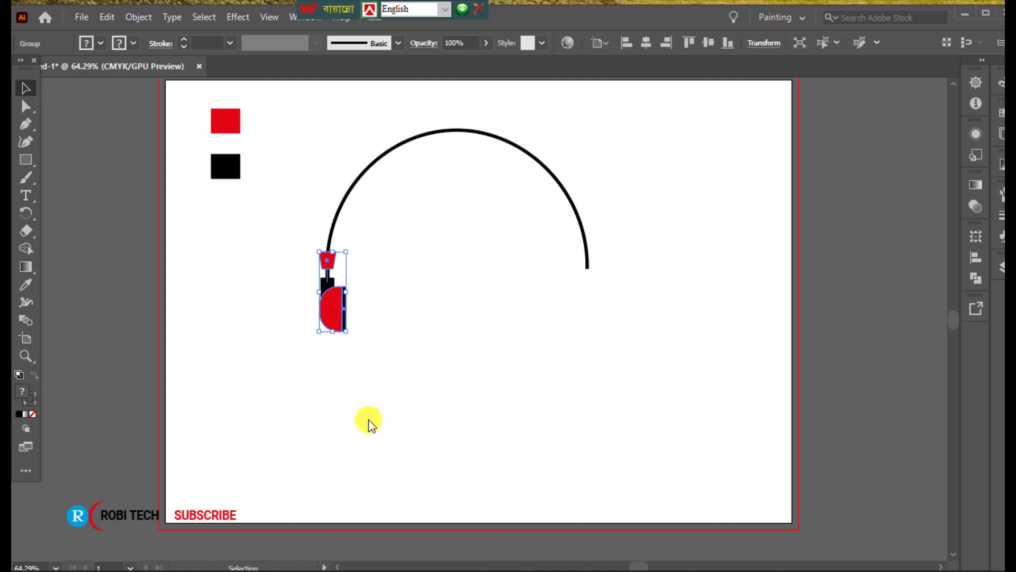
- Create a copy of the left earpiece group reflected across the vertical axis
right_click(337, 316)
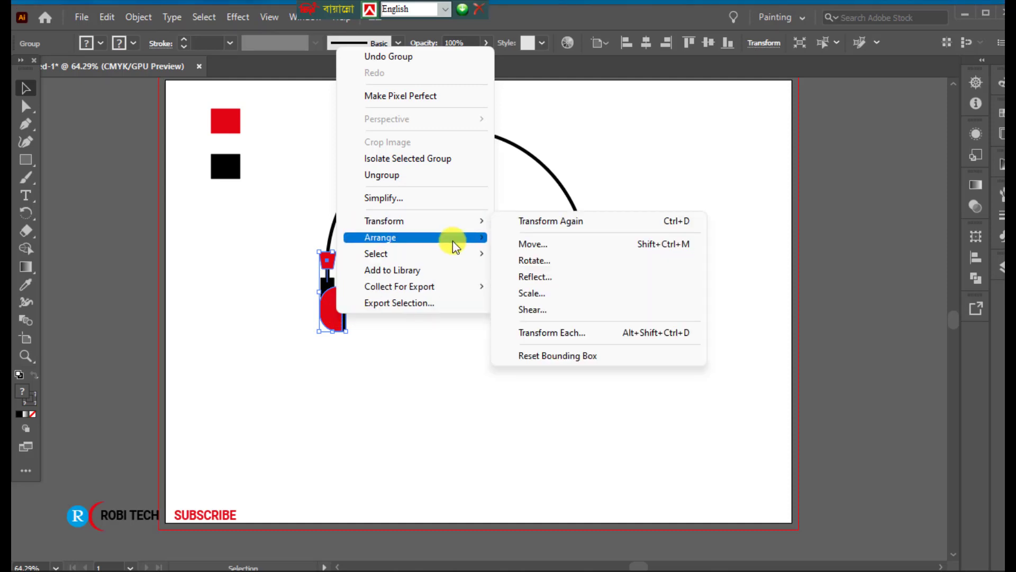
left_click(550, 277)
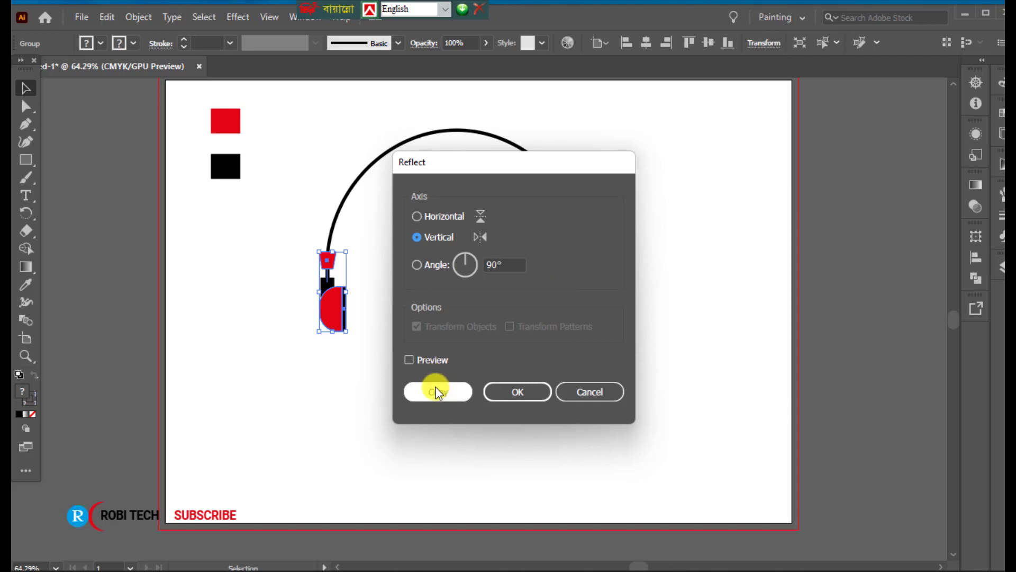
left_click(409, 358)
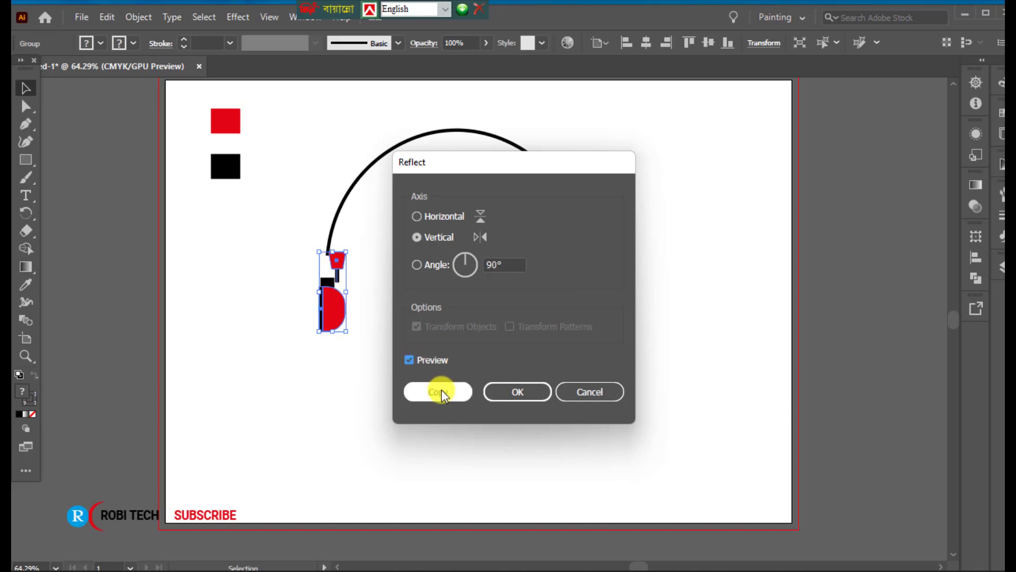
left_click(439, 392)
- Move the mirrored earpiece to the arch's right end, with its red trapezoid directly below the band's tip
left_click_drag(332, 317, 582, 336)
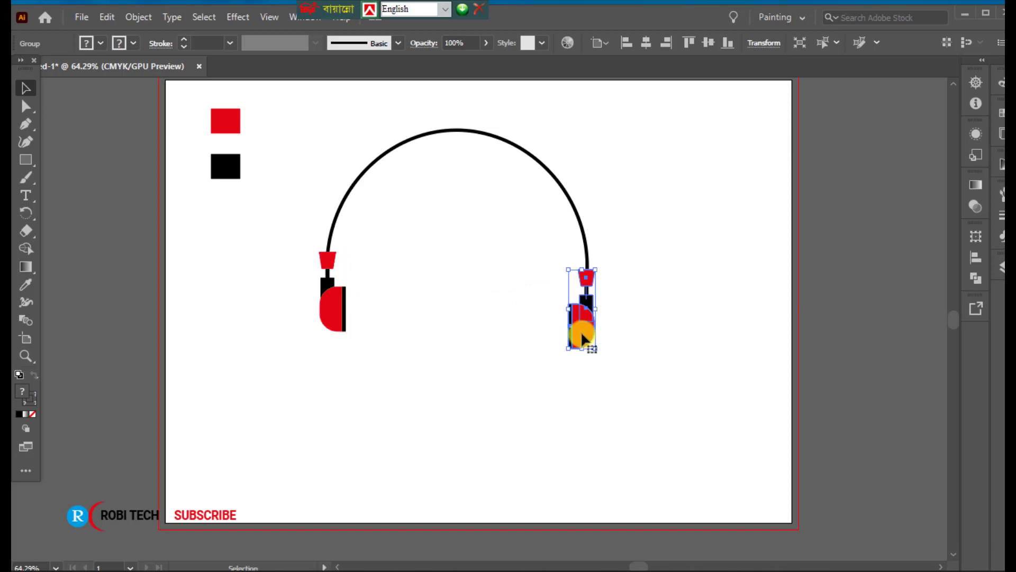
key("Right")
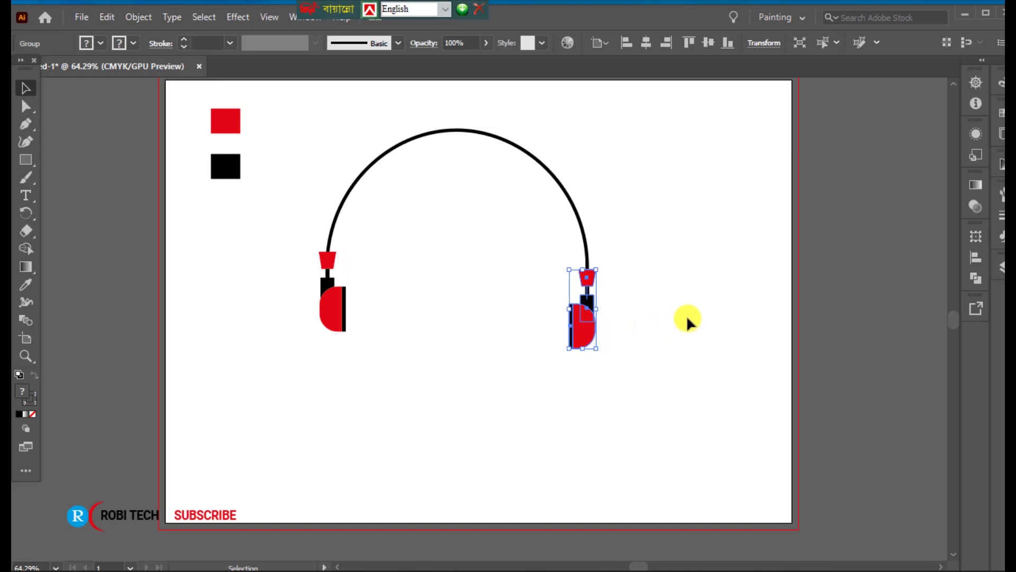
left_click(687, 321)
- Scale the whole headphone down to about two-thirds of its size and shift it right to the artboard's upper middle
scroll(545, 354, "down", 1)
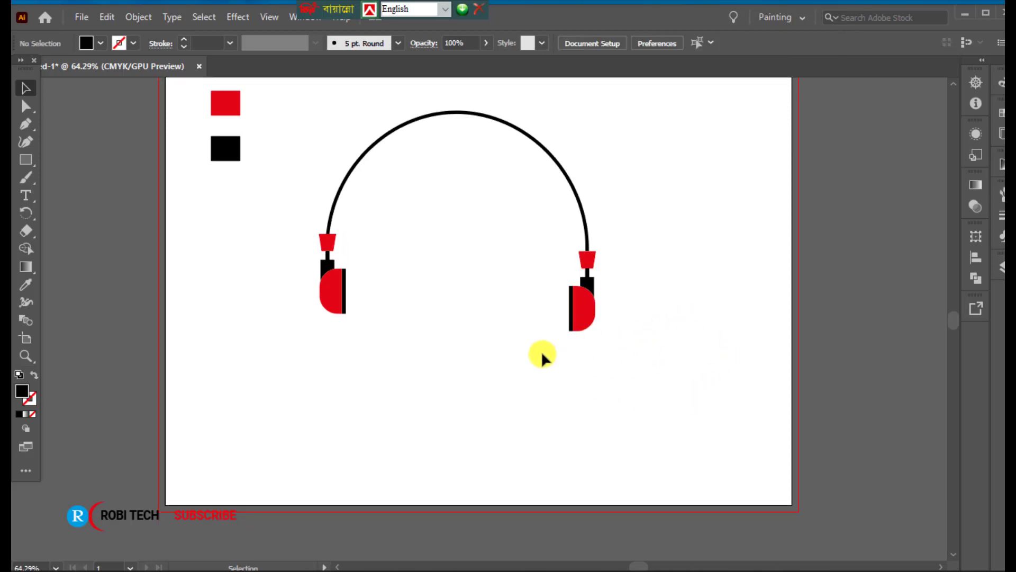
scroll(541, 352, "down", 3)
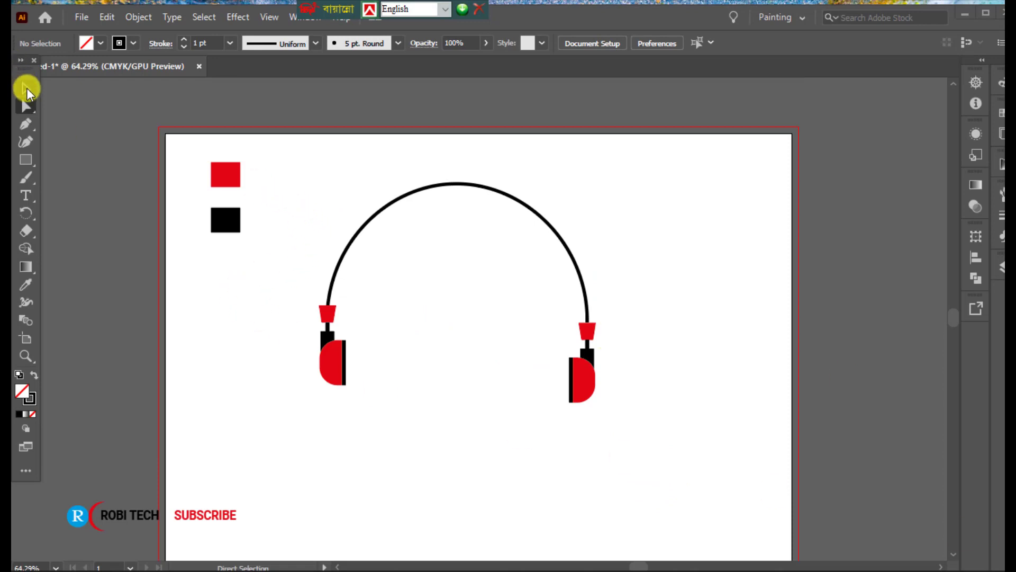
left_click(26, 88)
left_click_drag(312, 190, 543, 333)
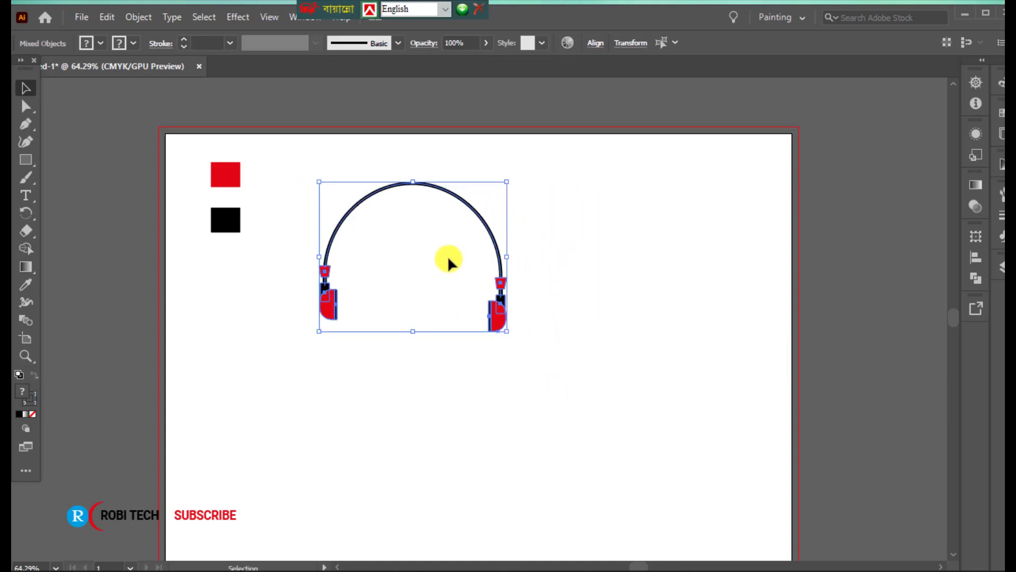
left_click_drag(497, 248, 546, 248)
scroll(579, 323, "down", 2)
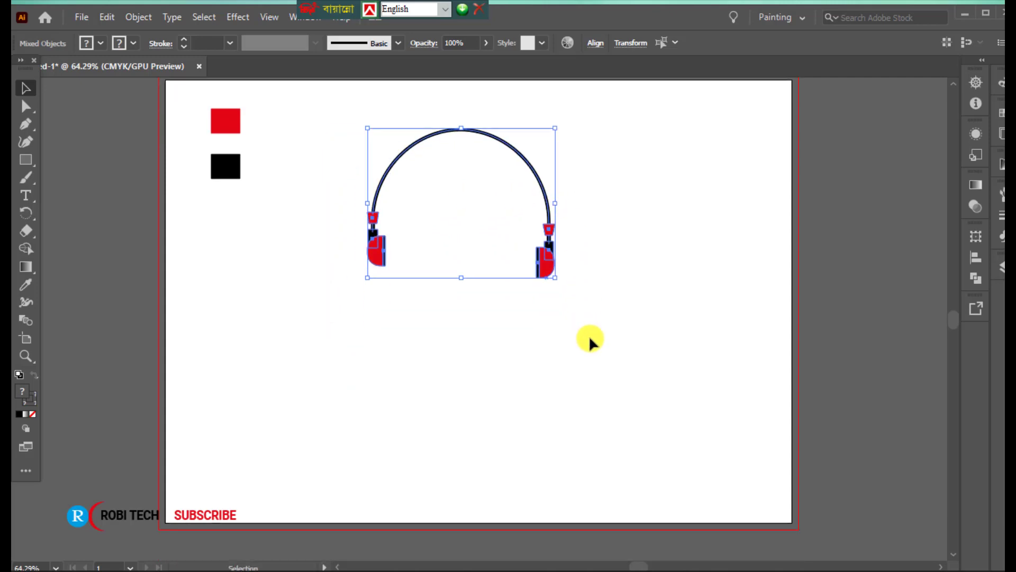
left_click(593, 345)
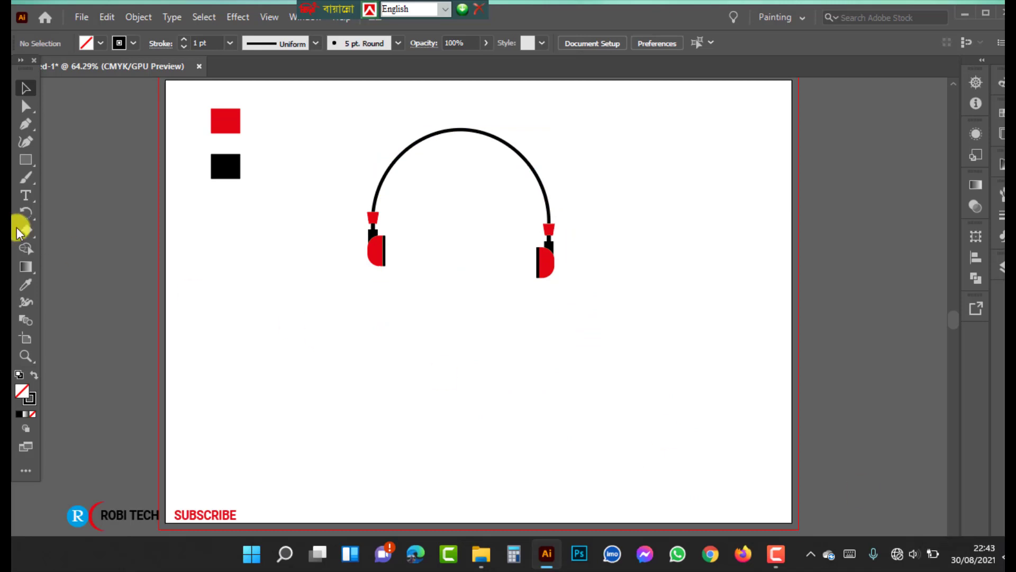
- Draw a winding cable with the Pen tool from the right ear cup's bottom, curving left, then right over a hump, ending in a straight vertical segment
left_click(26, 124)
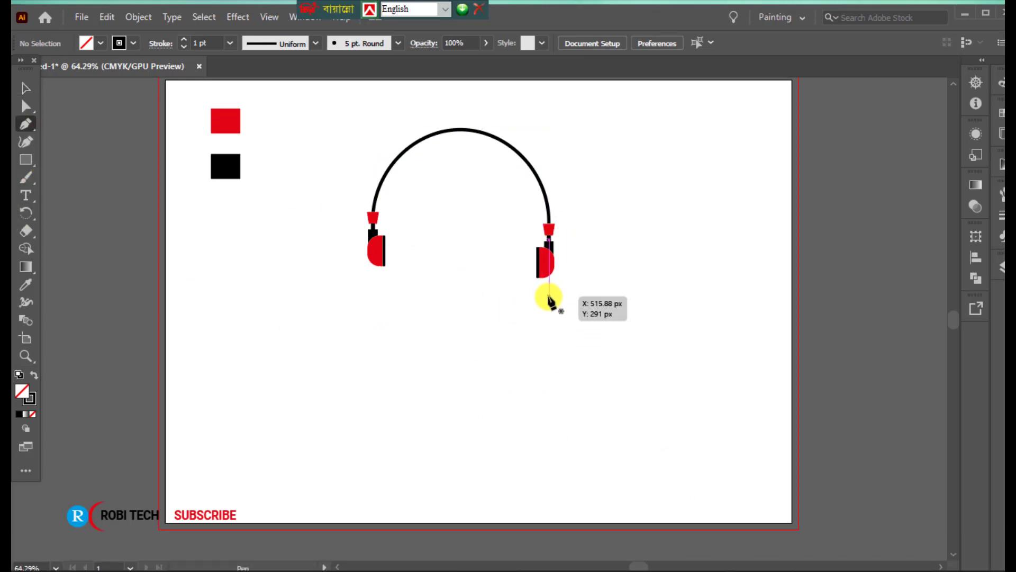
scroll(548, 301, "up", 1)
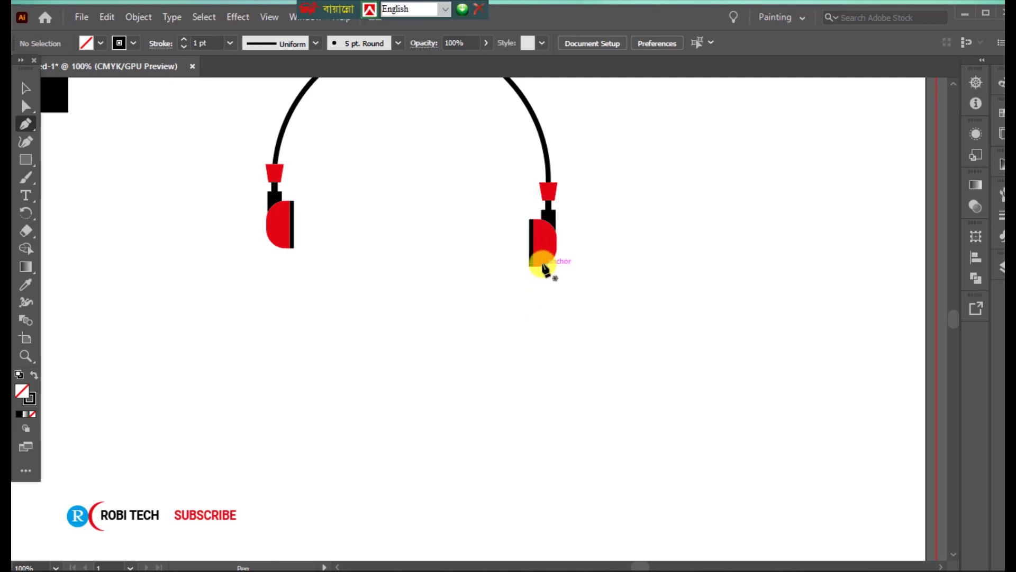
left_click_drag(545, 266, 446, 412)
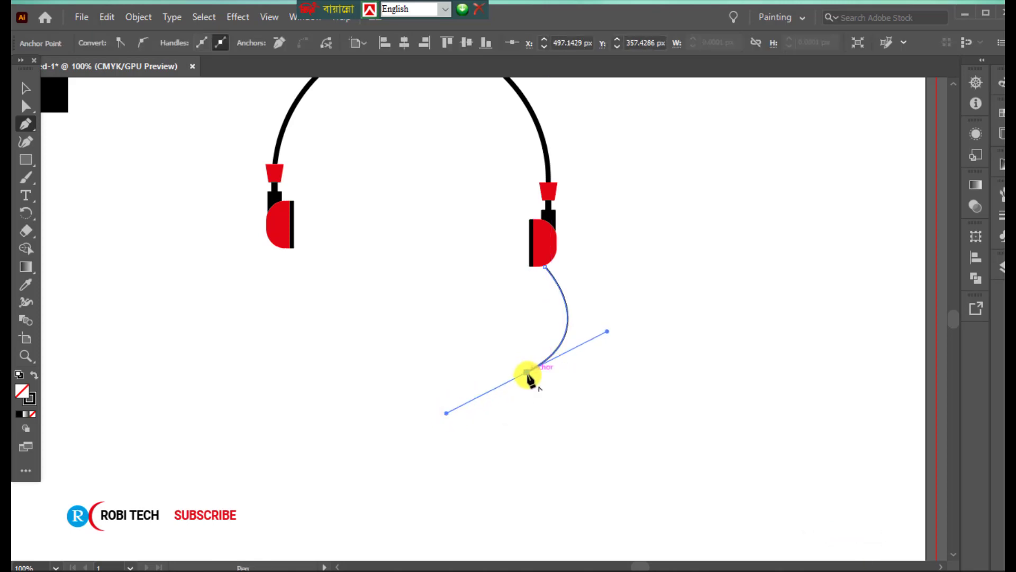
left_click_drag(527, 372, 513, 502)
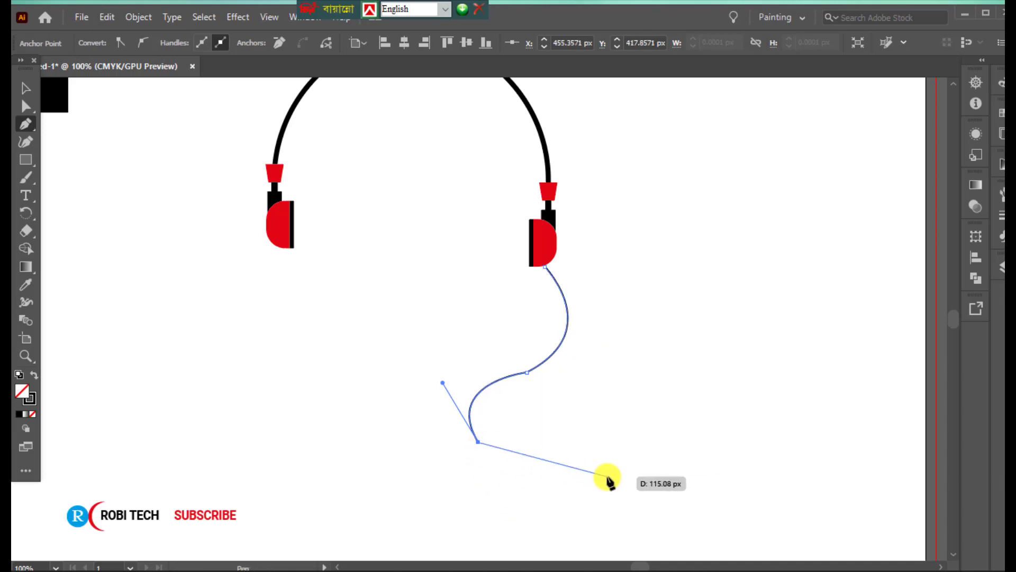
left_click_drag(613, 460, 682, 374)
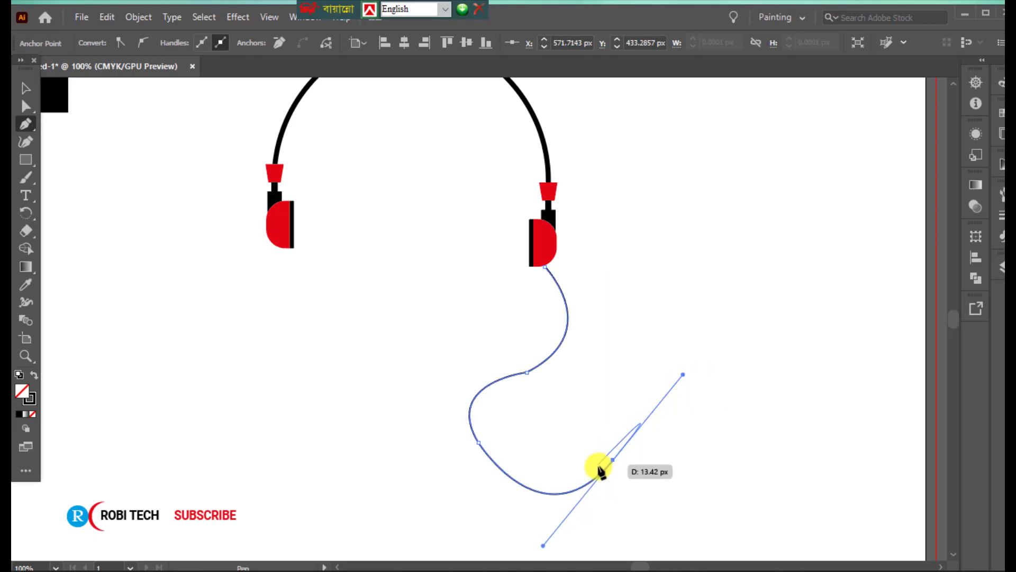
left_click_drag(614, 460, 642, 388)
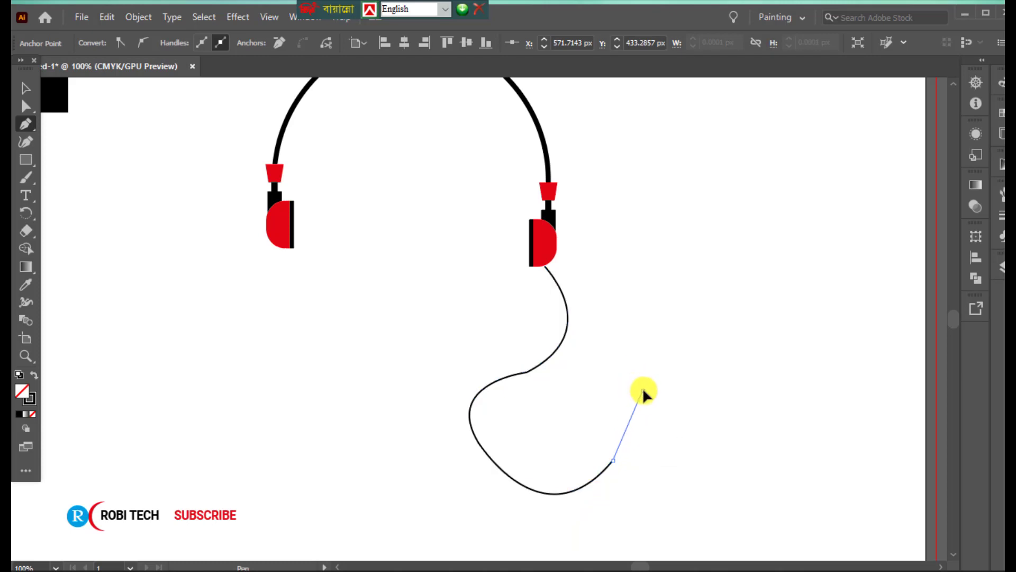
left_click(643, 389)
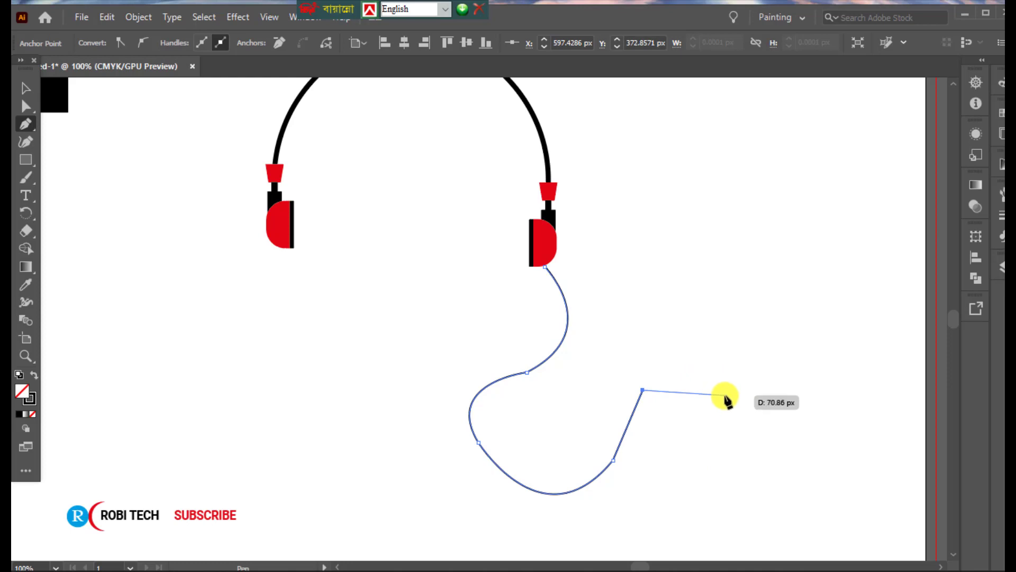
left_click_drag(727, 396, 768, 465)
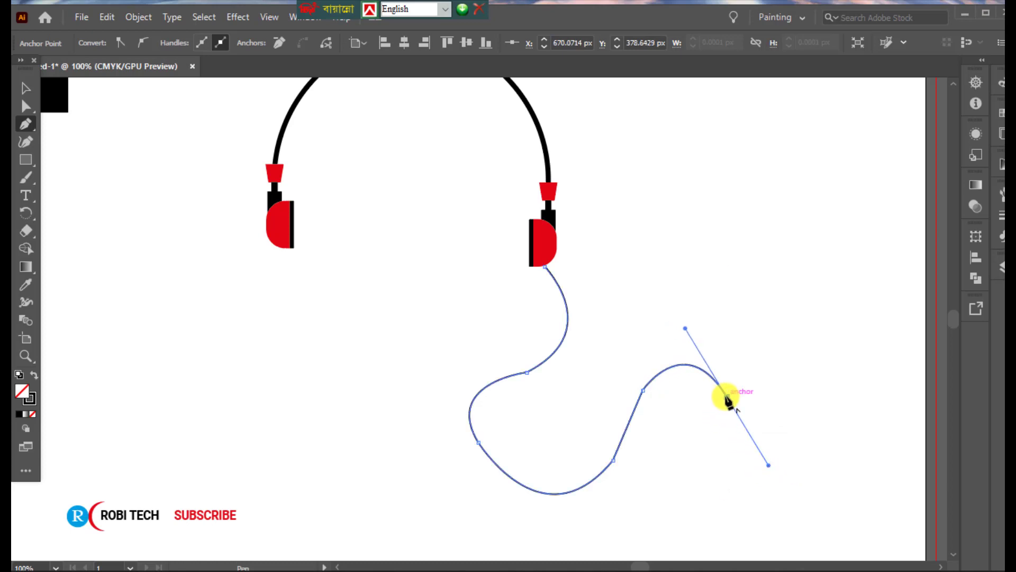
left_click_drag(726, 398, 722, 485)
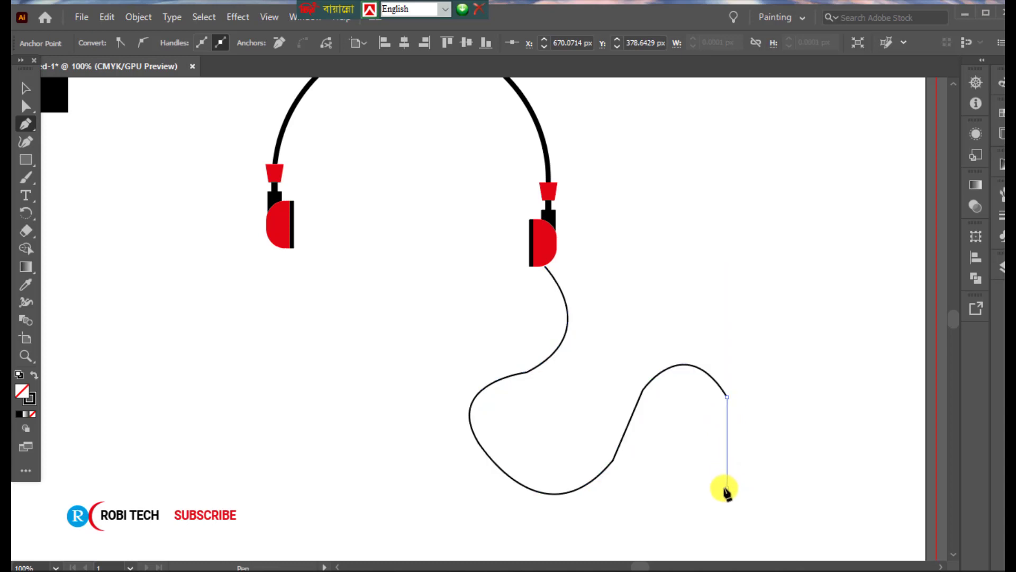
left_click(726, 486)
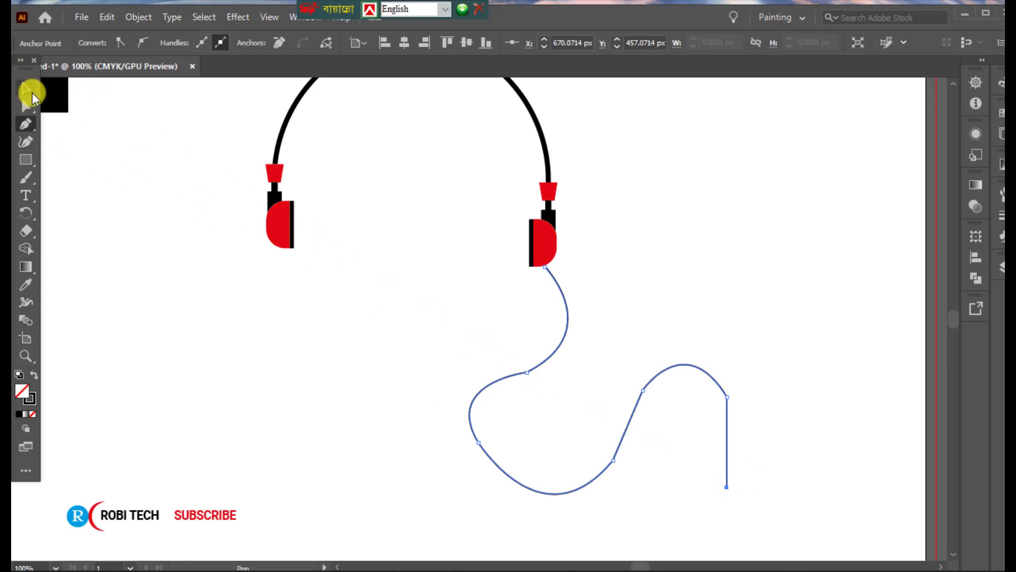
- Round the corners of the cable path's bends, using a radius of about 46 px
left_click(29, 90)
left_click(19, 106)
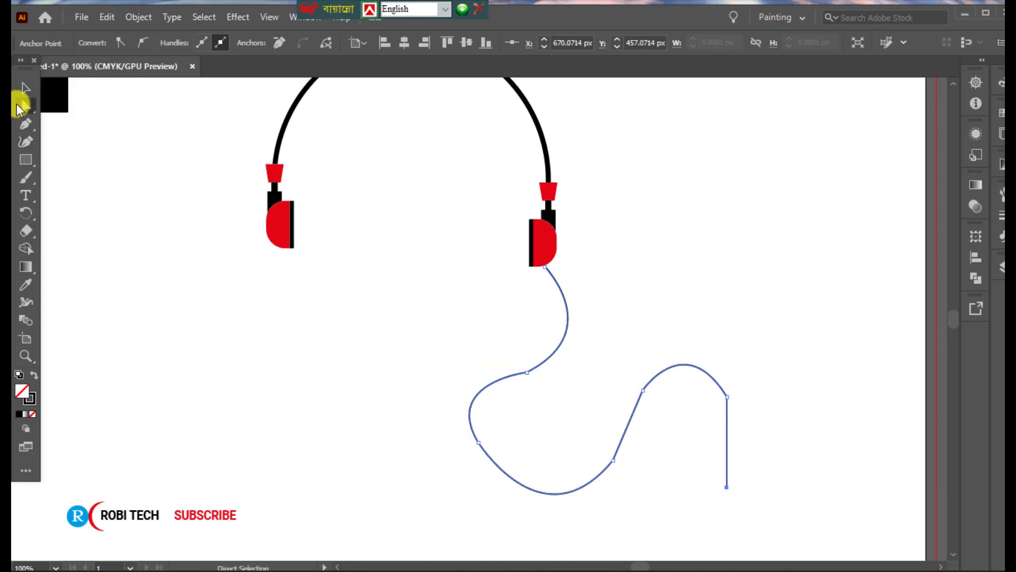
left_click_drag(442, 282, 780, 494)
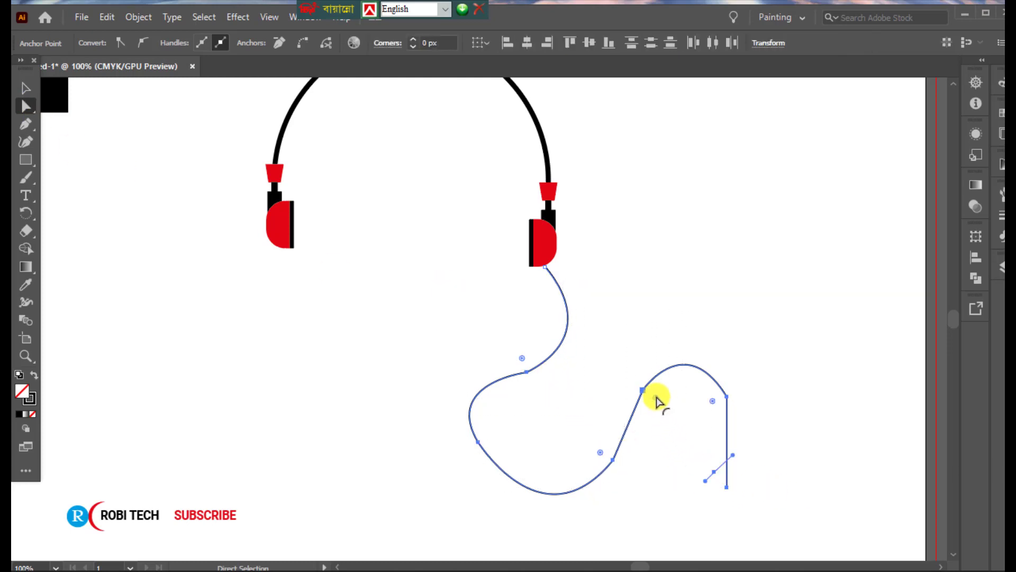
left_click_drag(657, 402, 655, 442)
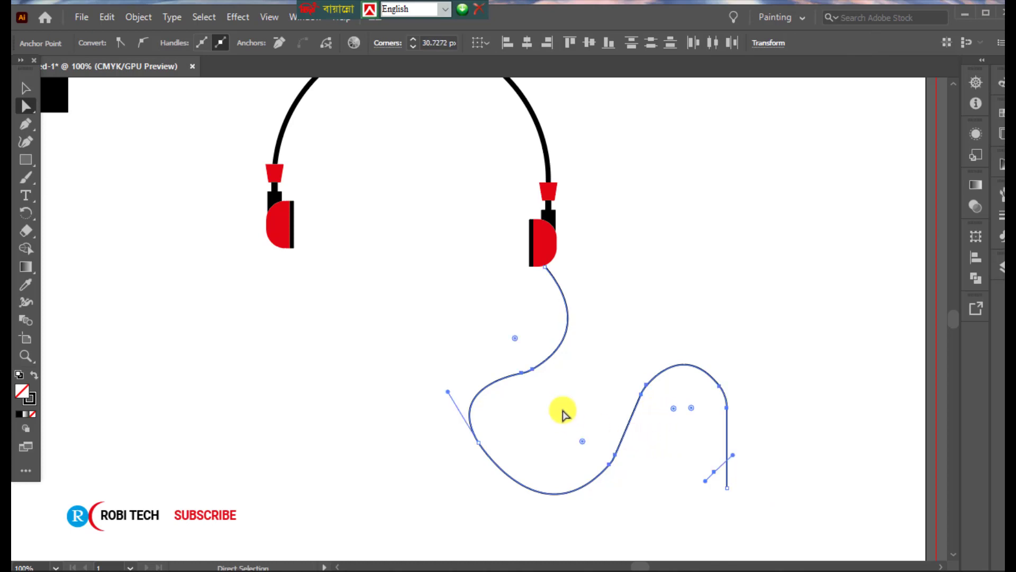
left_click_drag(582, 445, 585, 402)
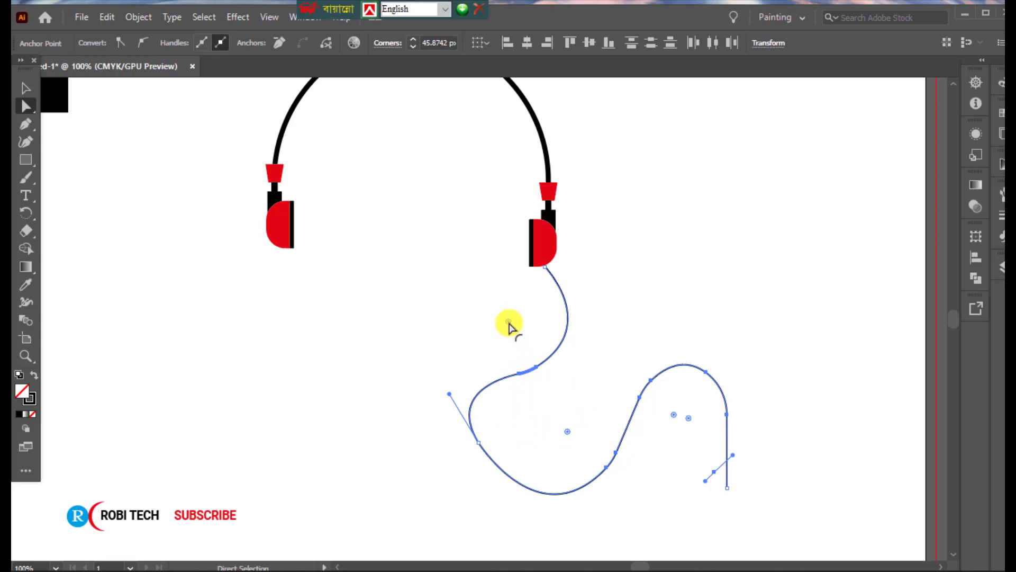
left_click_drag(509, 321, 492, 285)
left_click_drag(568, 435, 578, 392)
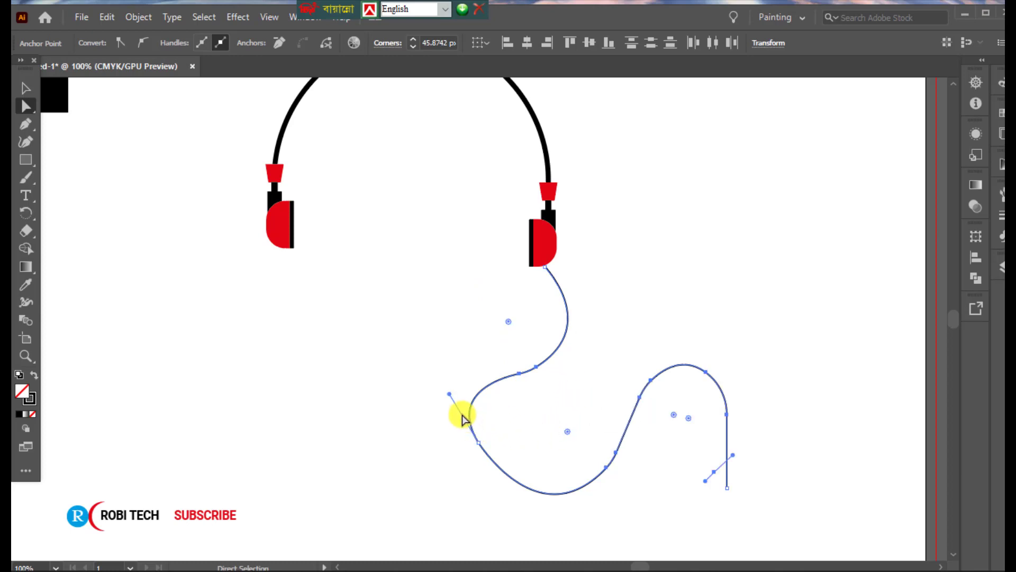
left_click_drag(508, 321, 488, 272)
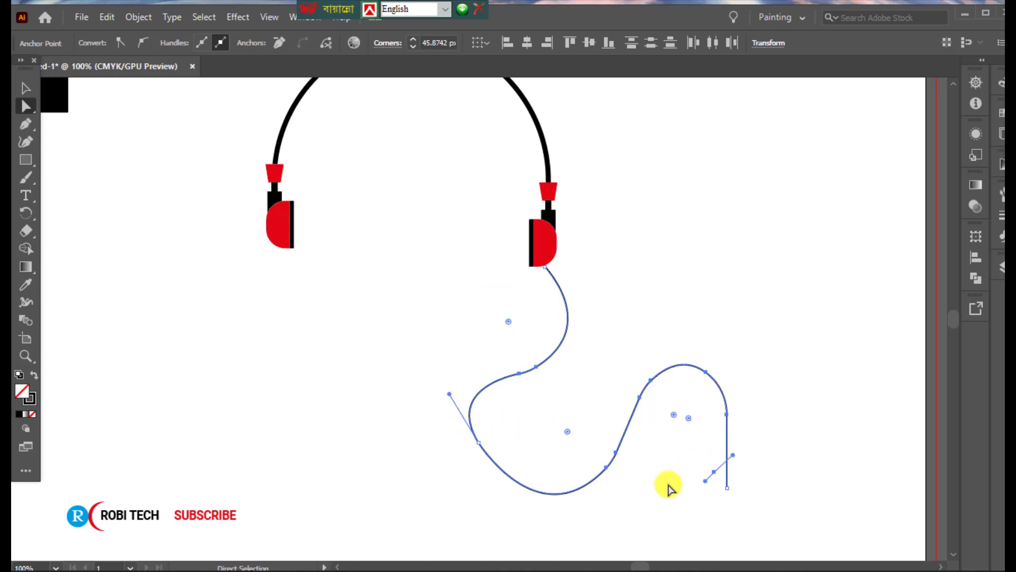
left_click(28, 91)
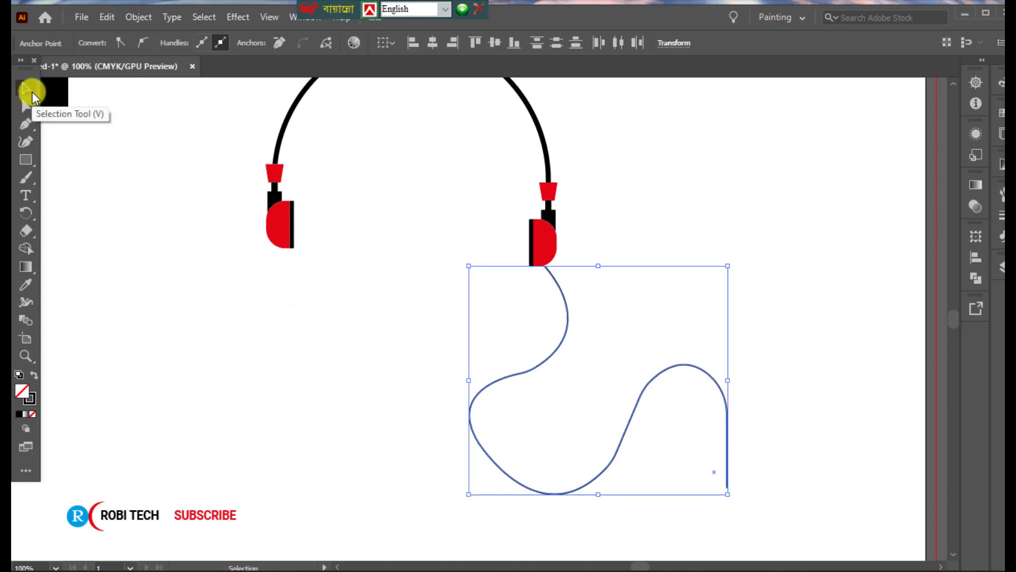
left_click(813, 412)
- Draw a small upright rectangle below the left earpiece and fill it with the black swatch square's colour, without a stroke
scroll(757, 452, "down", 2)
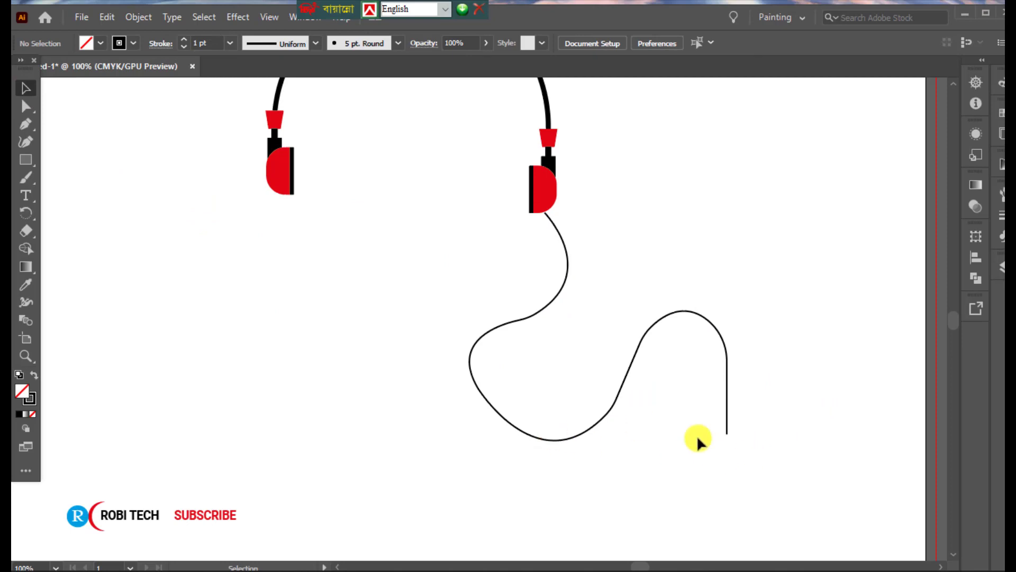
left_click(27, 154)
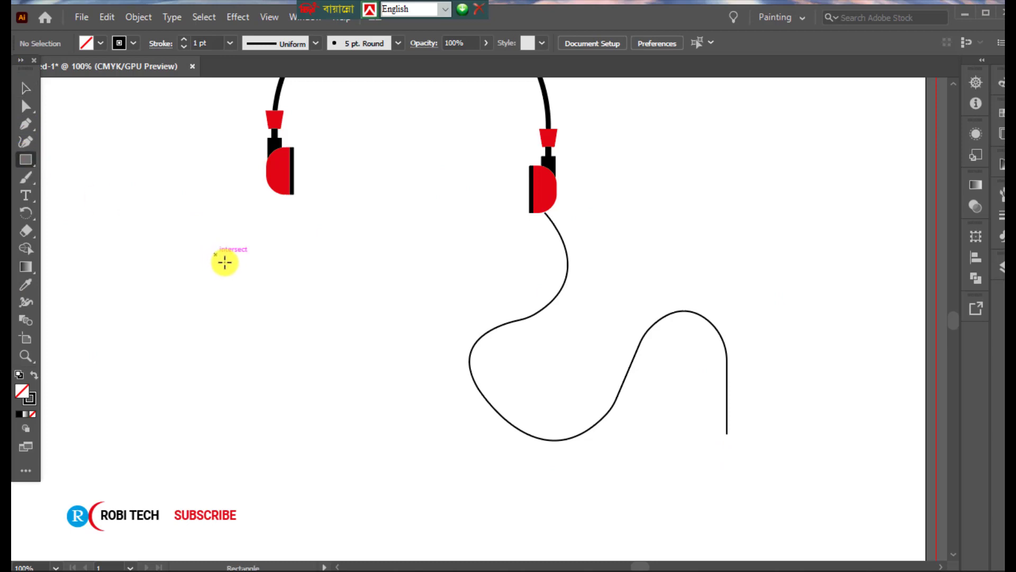
left_click_drag(222, 259, 226, 275)
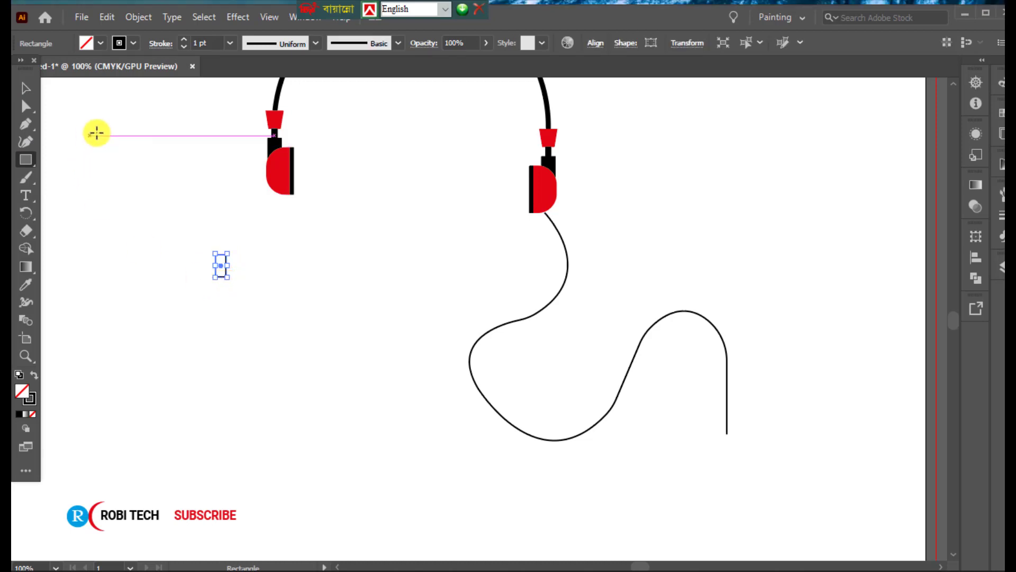
scroll(123, 174, "up", 3)
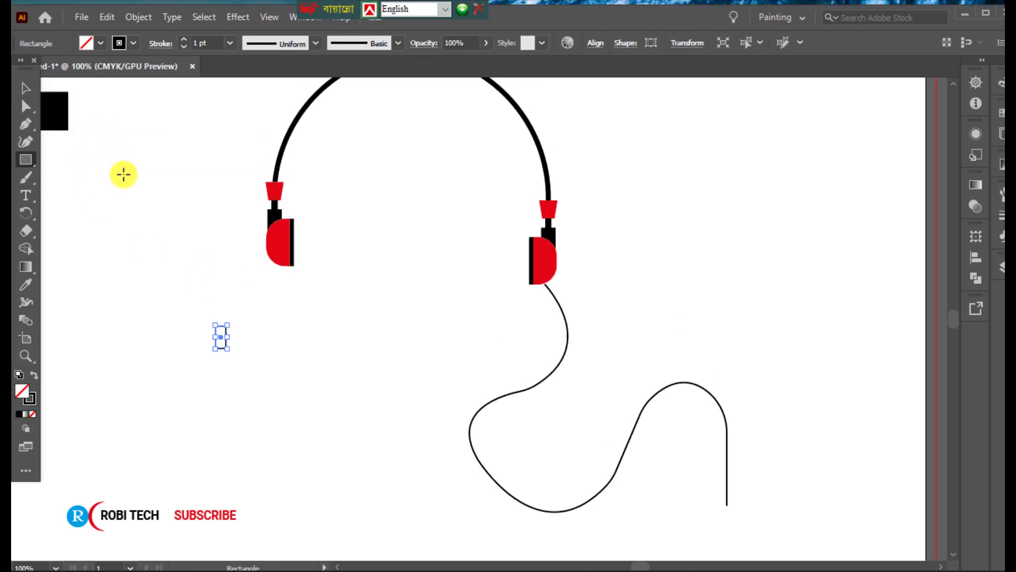
left_click(24, 284)
left_click(61, 119)
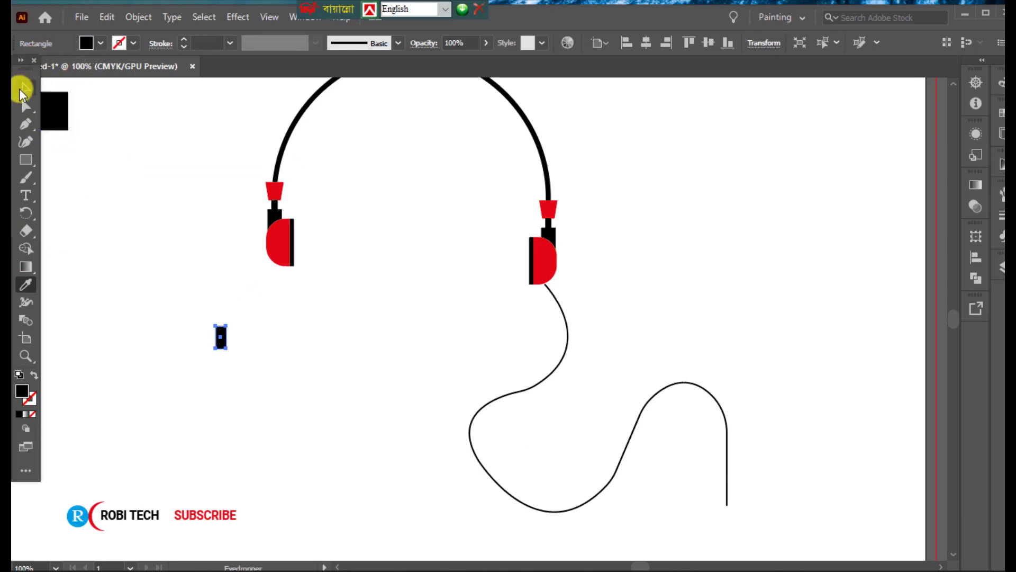
left_click(24, 88)
left_click(239, 404)
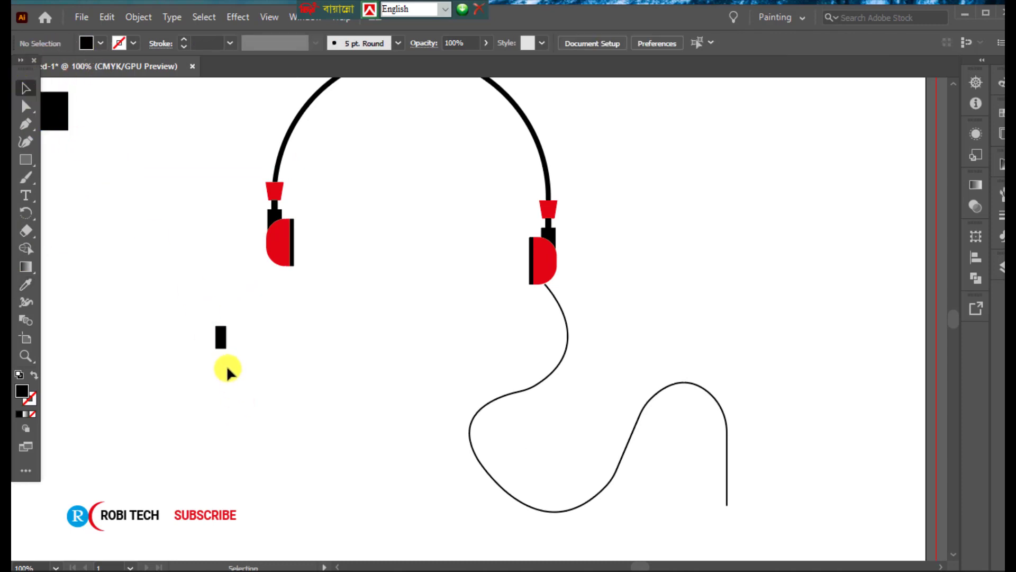
- Scale the small black rectangle down to about half its size and centre it on the cable's free end
scroll(225, 354, "down", 2)
left_click_drag(227, 300, 733, 464)
left_click_drag(734, 463, 728, 464)
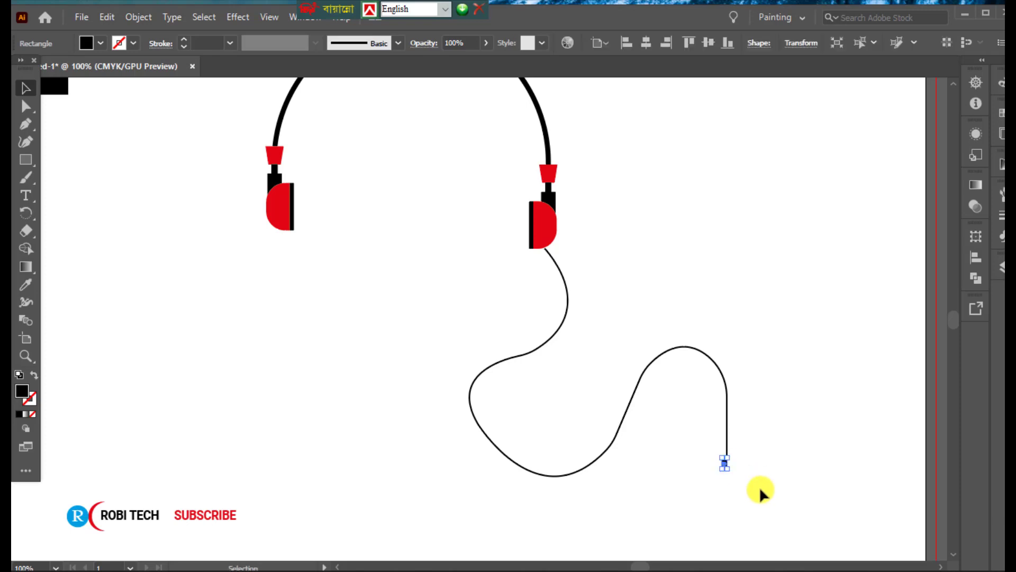
left_click(766, 503)
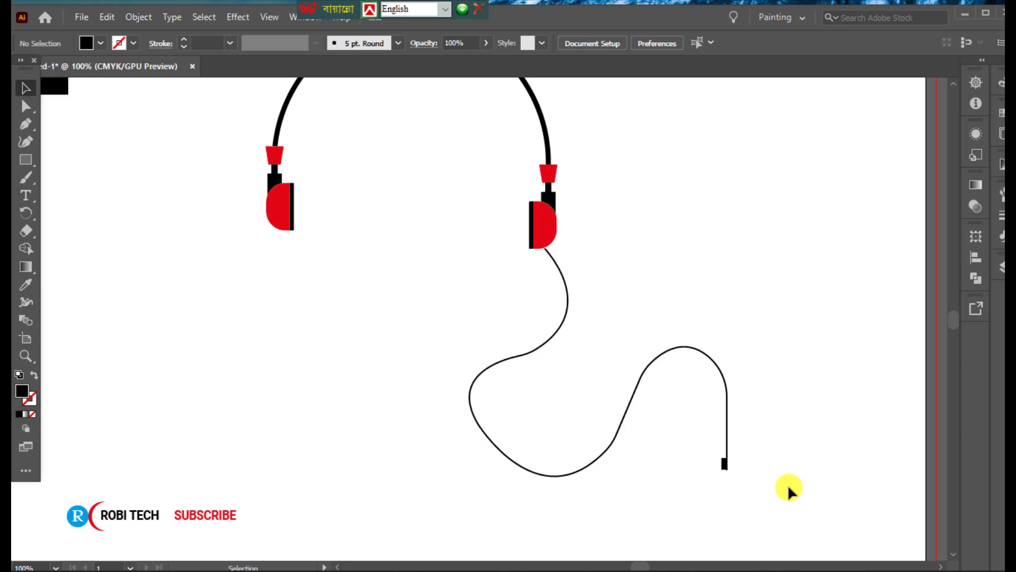
left_click(725, 464)
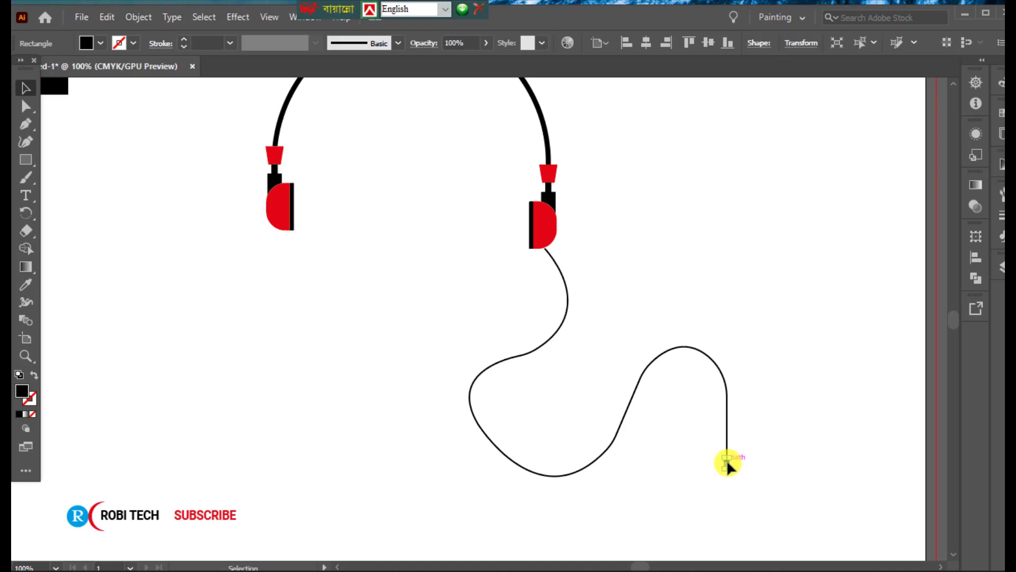
left_click(801, 501)
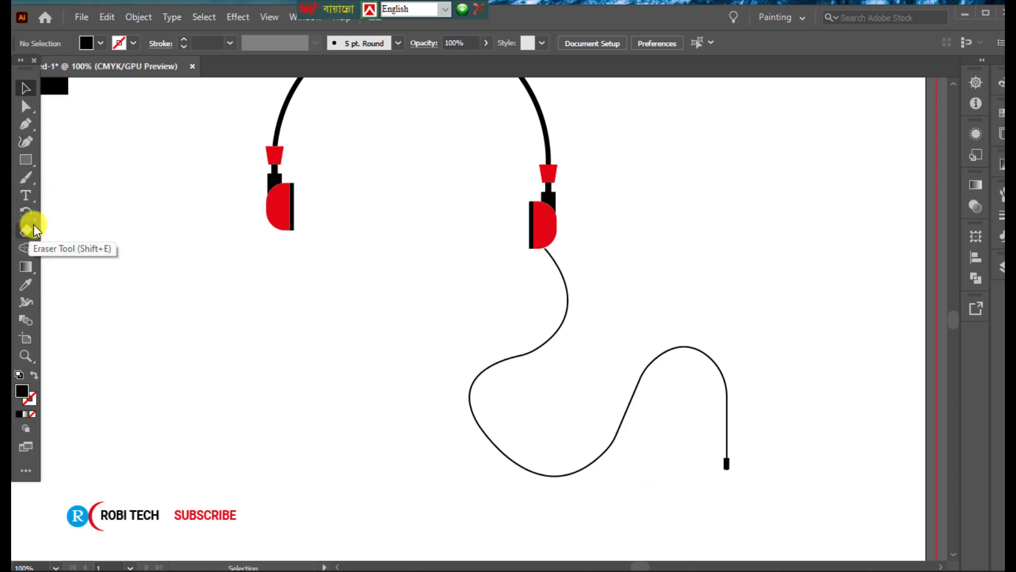
- Draw a short vertical line below the plug rectangle with a 1 pt black stroke and the triangular width profile tapering to a point
left_click(35, 162)
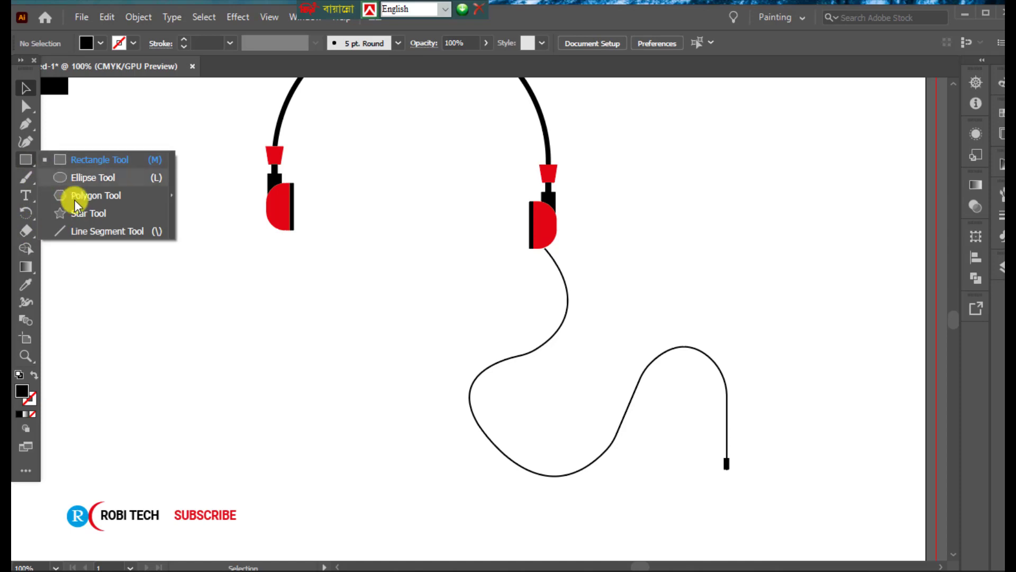
left_click(85, 233)
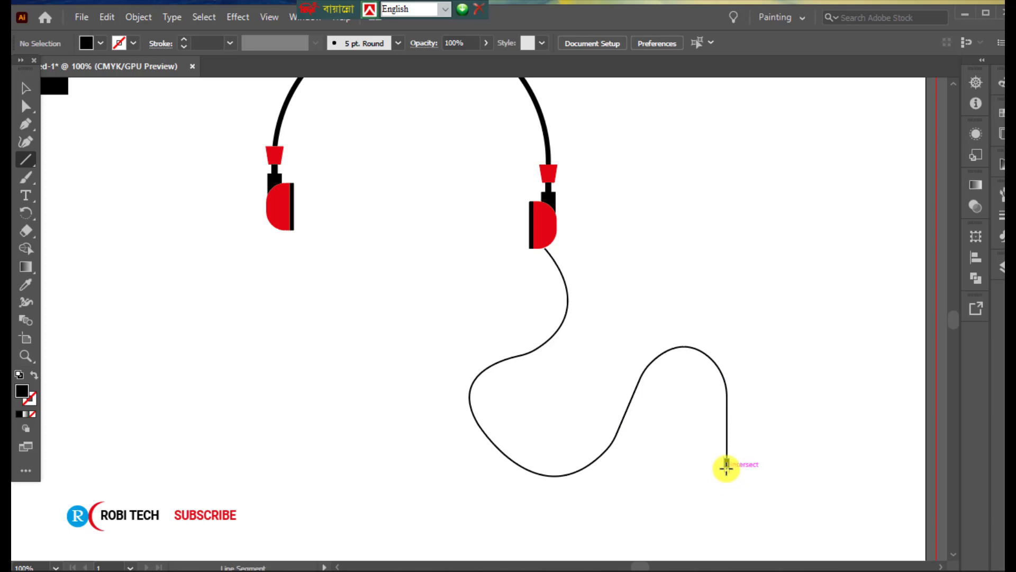
left_click_drag(726, 469, 727, 476)
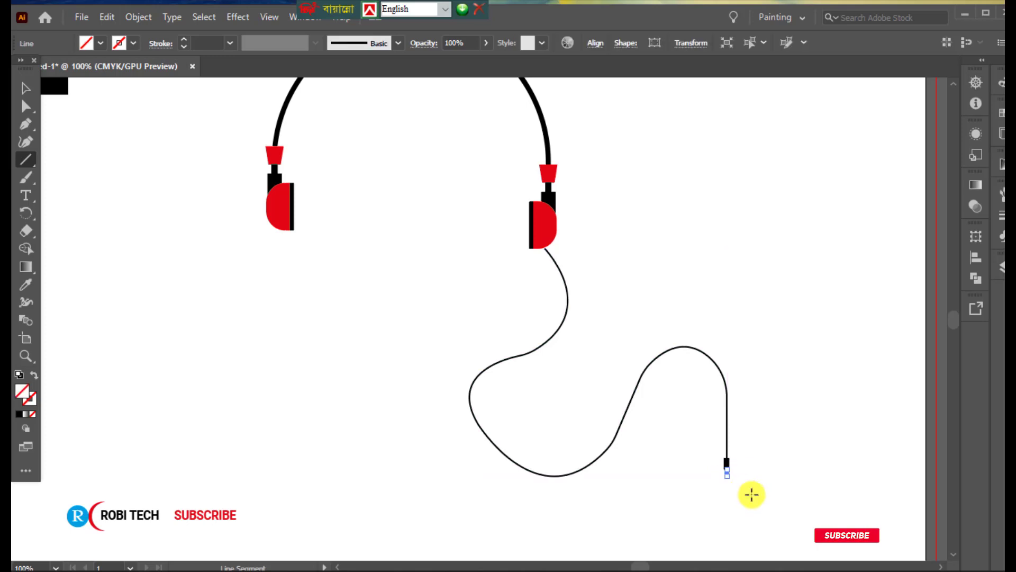
left_click(232, 43)
left_click(250, 107)
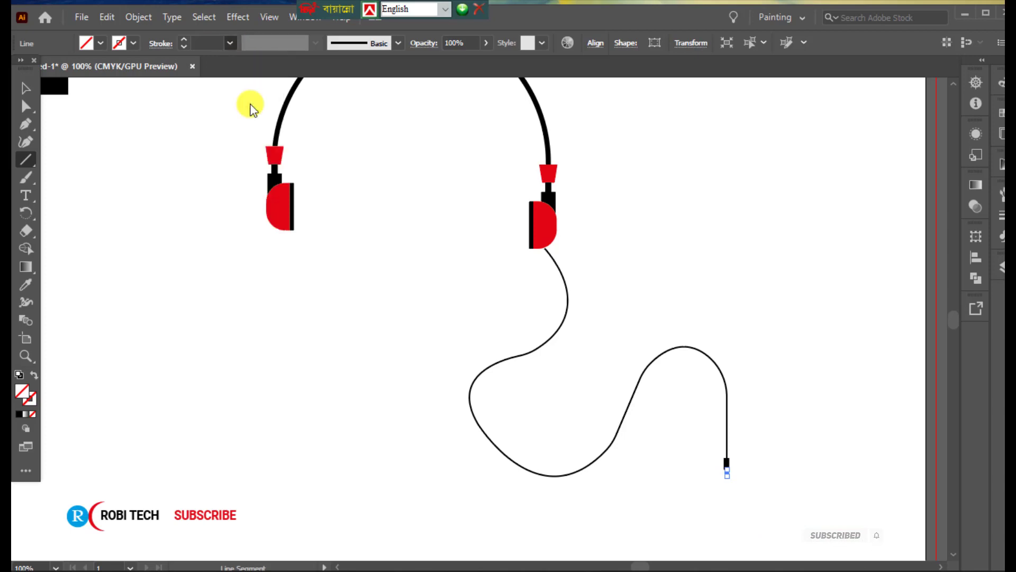
left_click(315, 43)
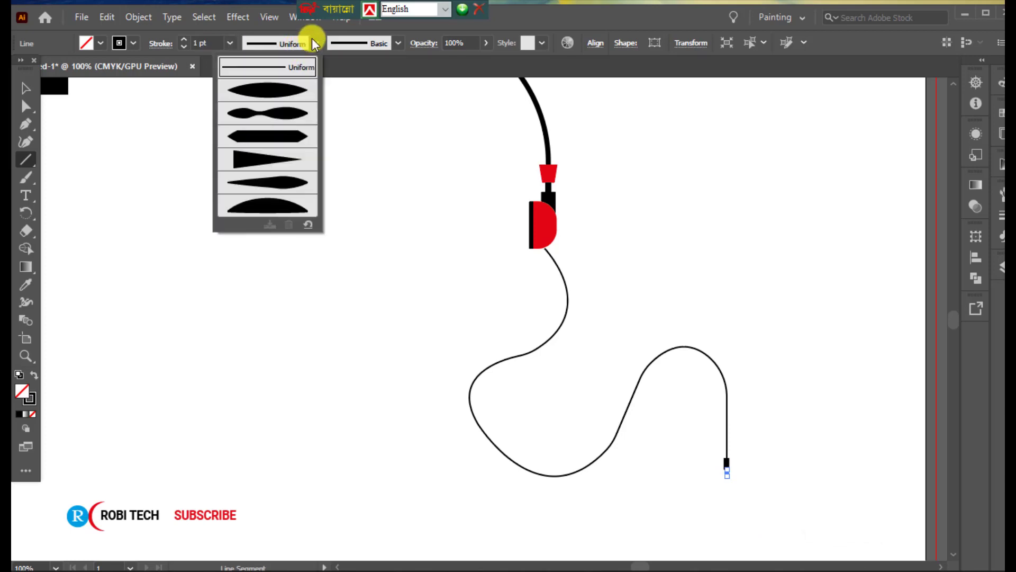
left_click(284, 155)
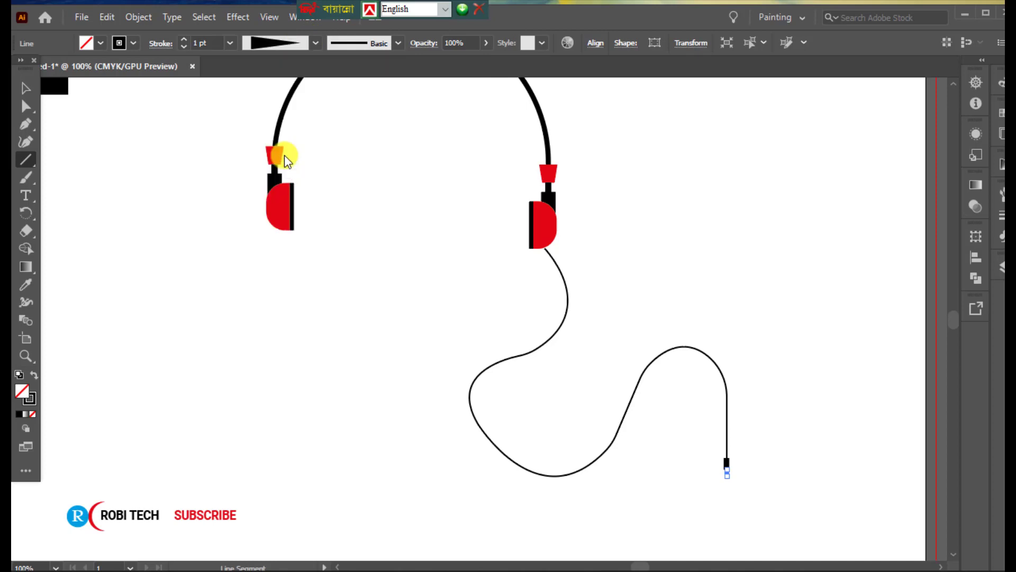
left_click(23, 88)
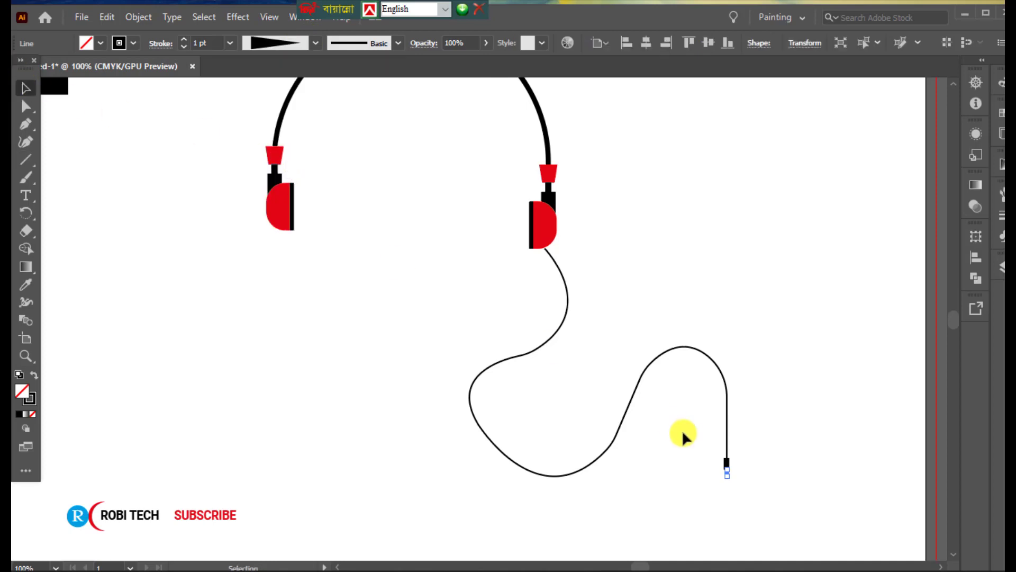
left_click(812, 492)
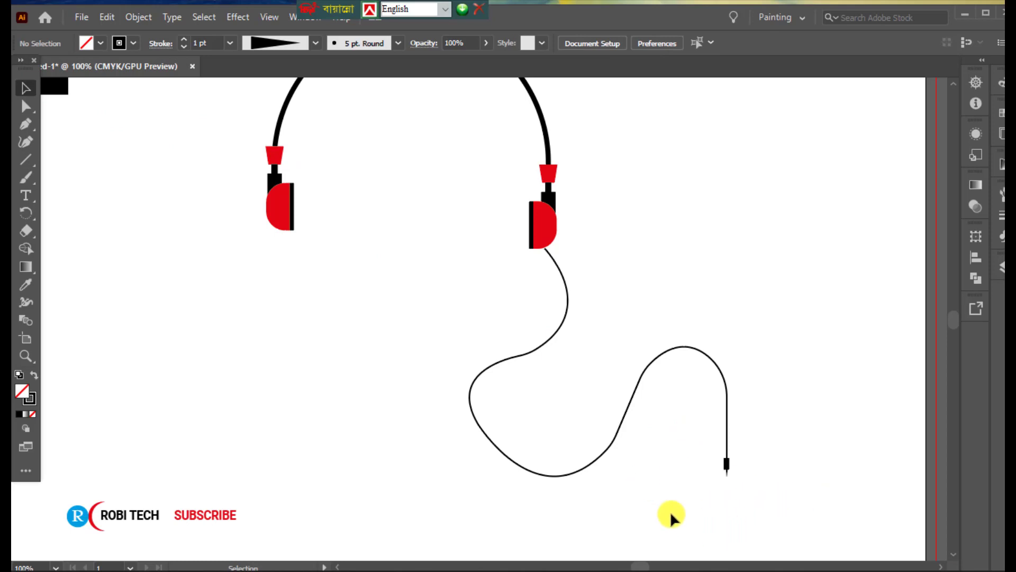
- Group the whole headphone, including the headband, both earpieces, cable and plug, leaving out the colour swatches
scroll(659, 503, "up", 2)
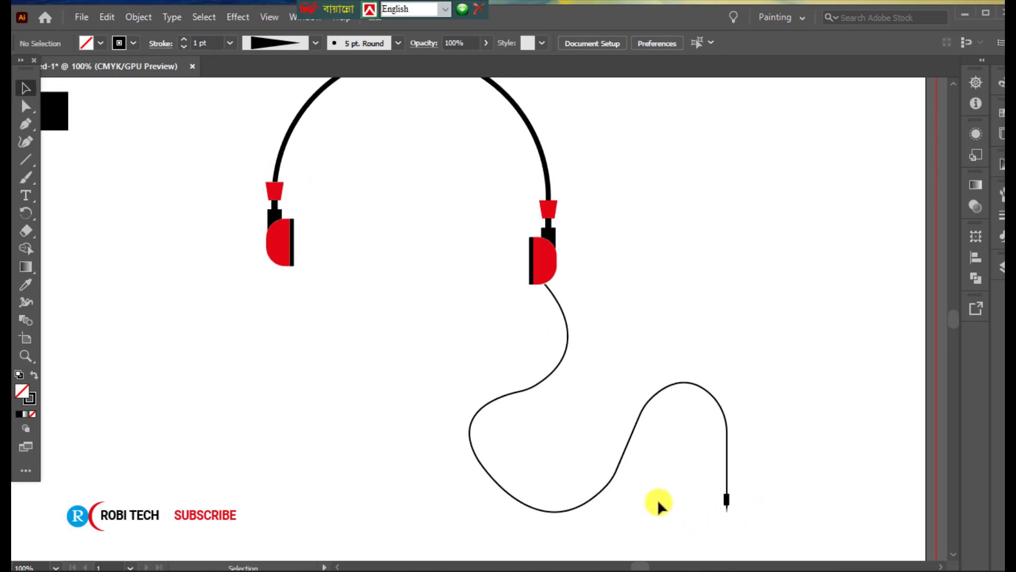
scroll(657, 498, "down", 1)
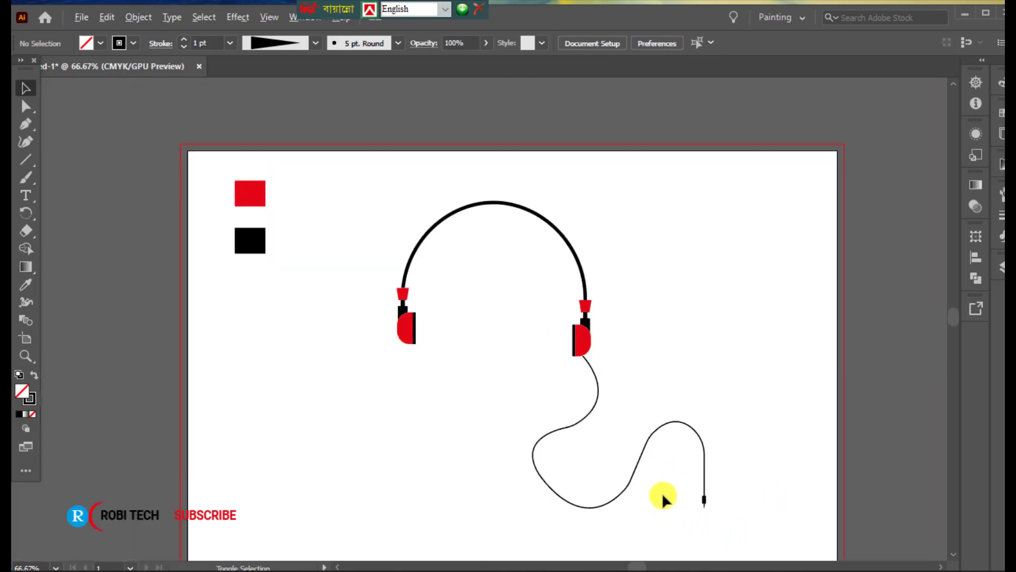
scroll(662, 484, "down", 2)
scroll(665, 483, "down", 3)
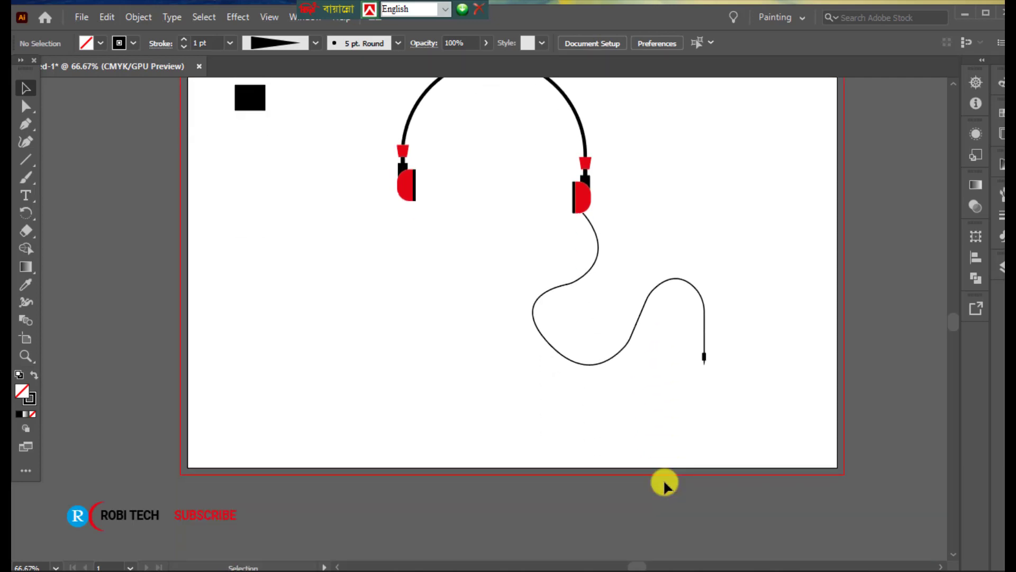
scroll(664, 481, "up", 3)
left_click_drag(318, 131, 716, 500)
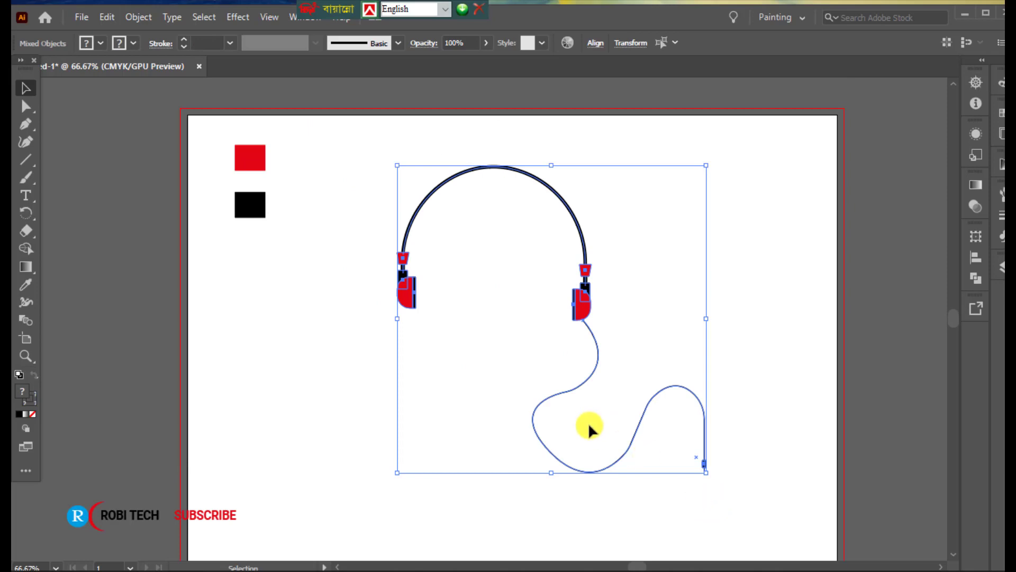
right_click(572, 457)
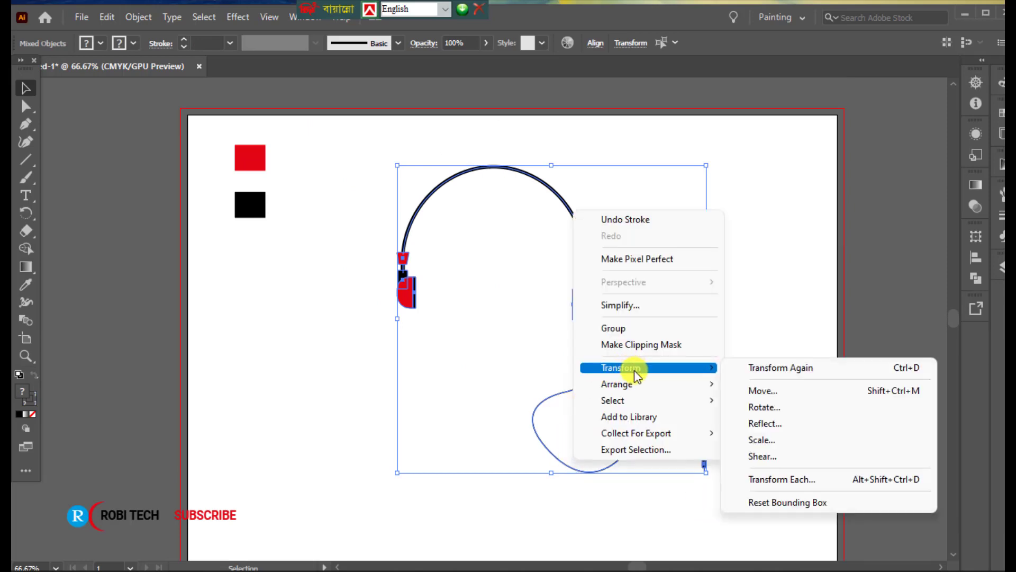
left_click(634, 328)
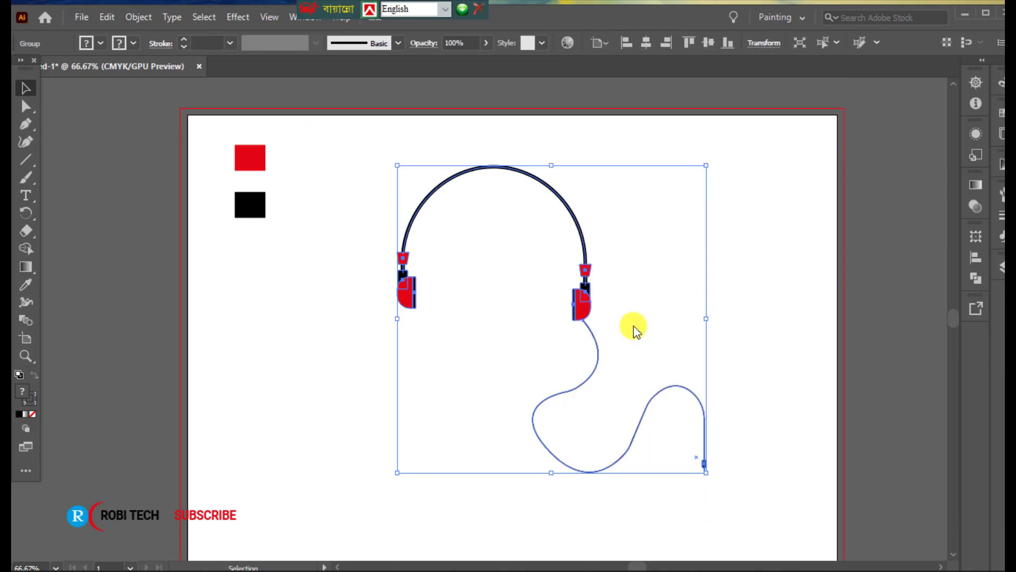
left_click(733, 334)
- Expand the headphone group's appearance, and expand its fill and stroke into shapes
left_click_drag(363, 159, 679, 485)
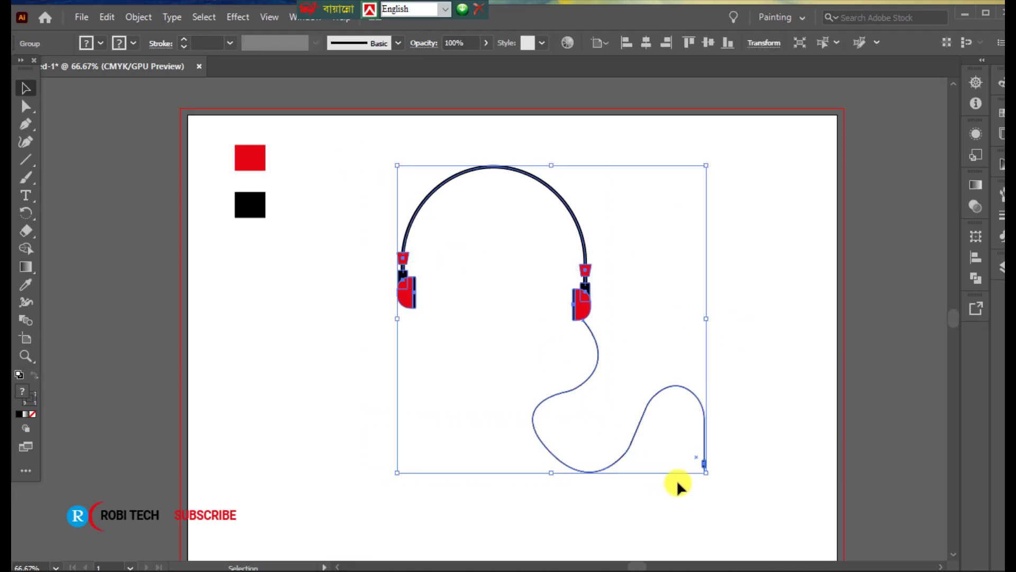
left_click(137, 17)
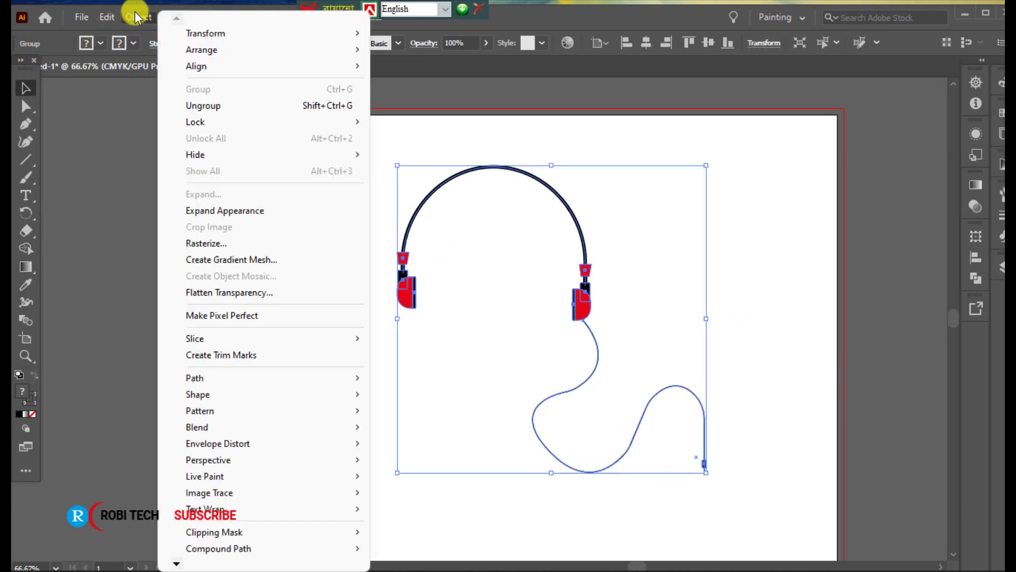
left_click(243, 210)
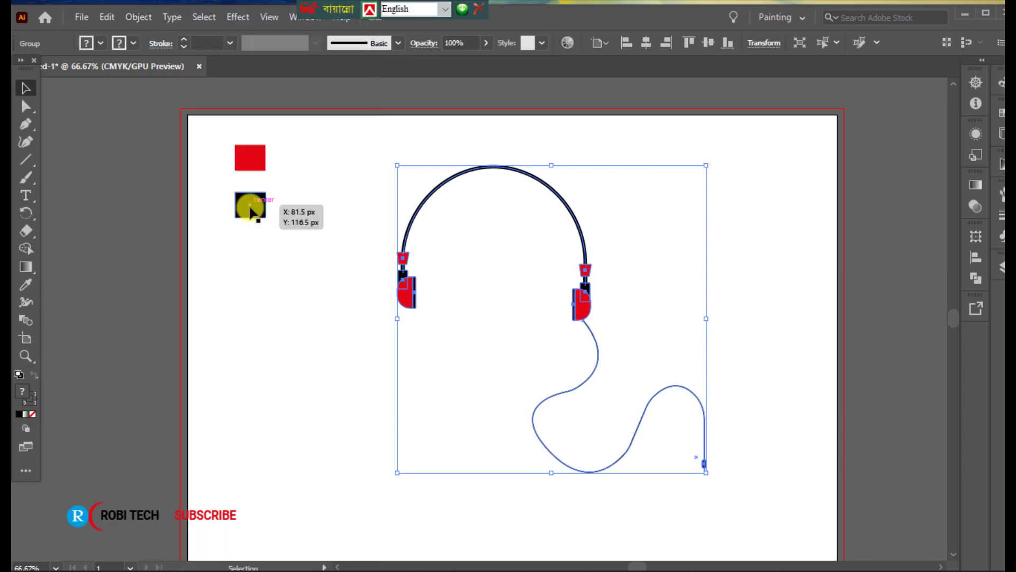
left_click(138, 16)
left_click(243, 192)
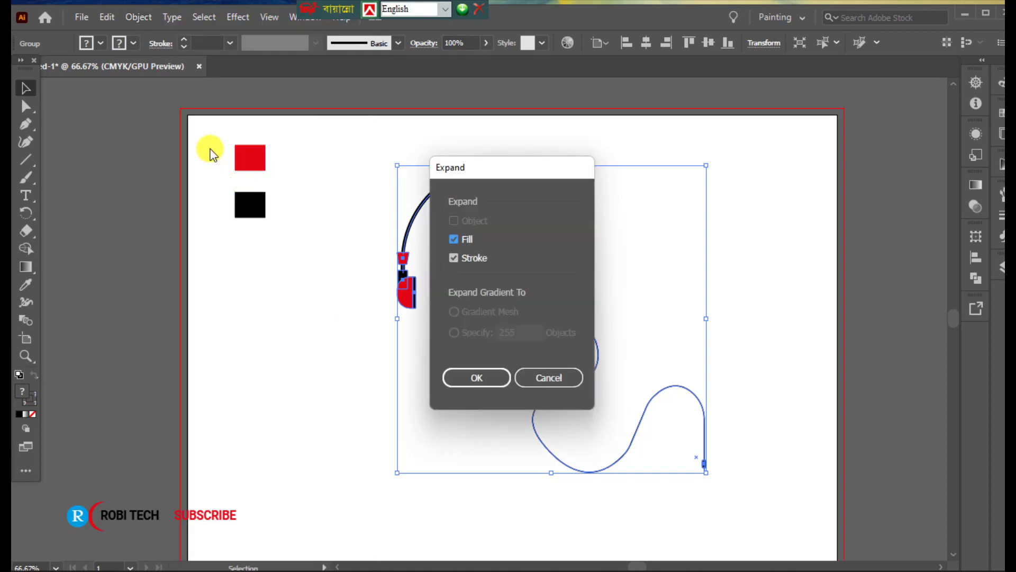
left_click(494, 381)
left_click(847, 407)
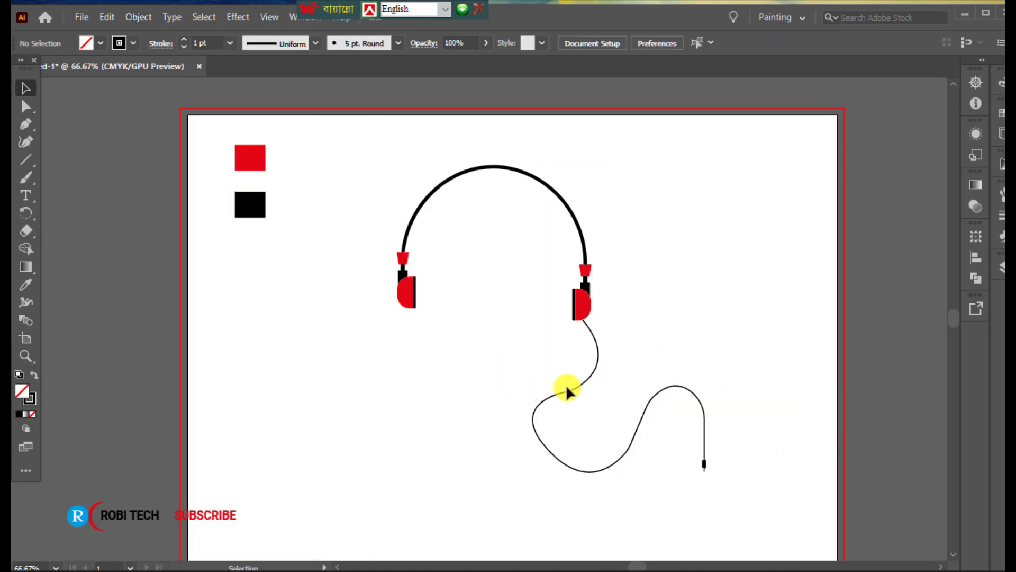
scroll(550, 415, "down", 2)
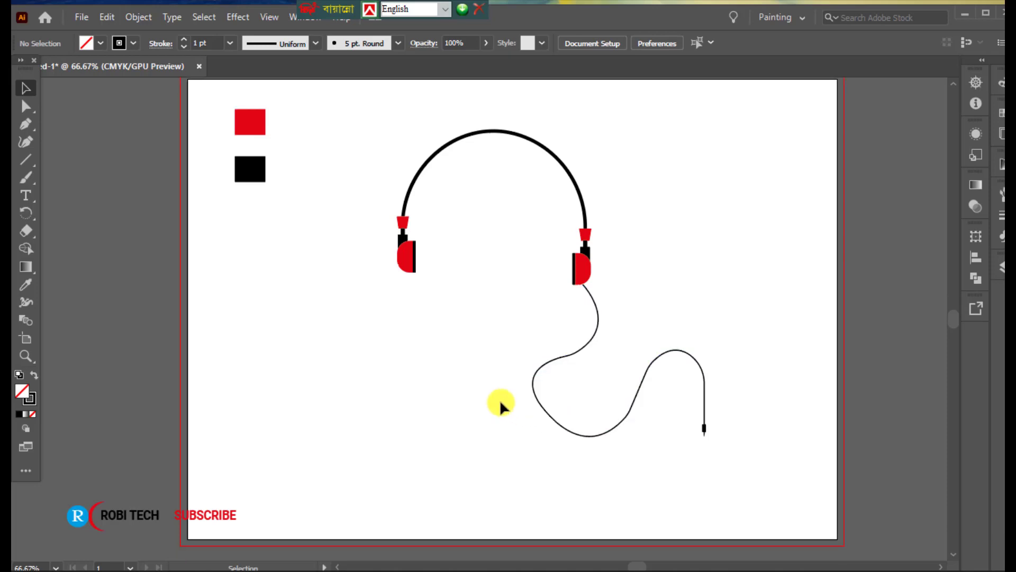